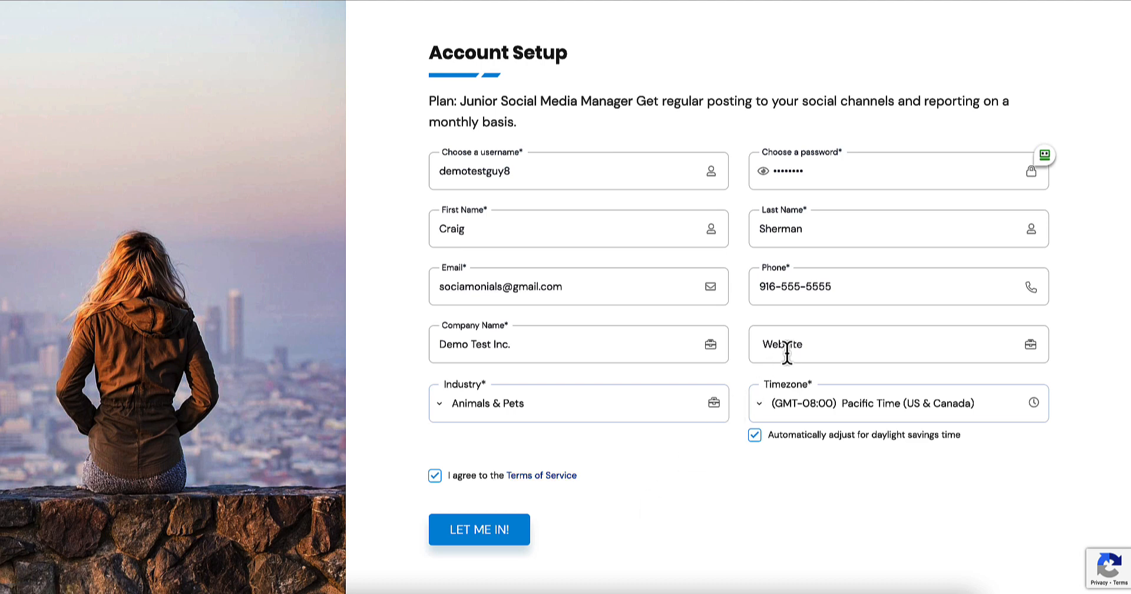
{"action": "left_click", "coordinate": [825, 346]}
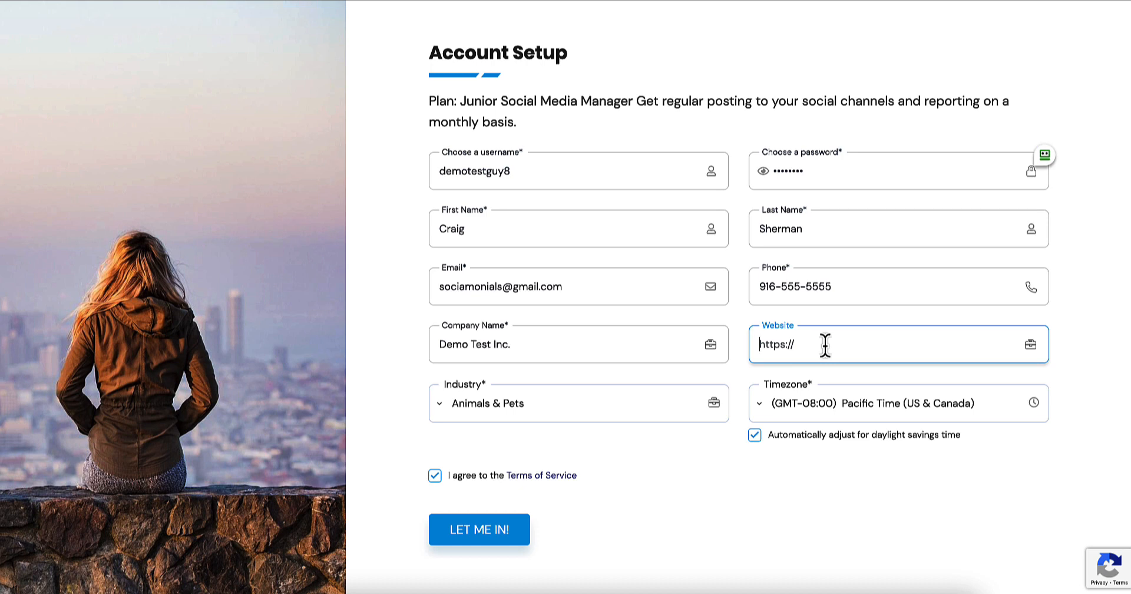
{"action": "type", "text": "https://www.sociamonials."}
{"action": "type", "text": "com"}
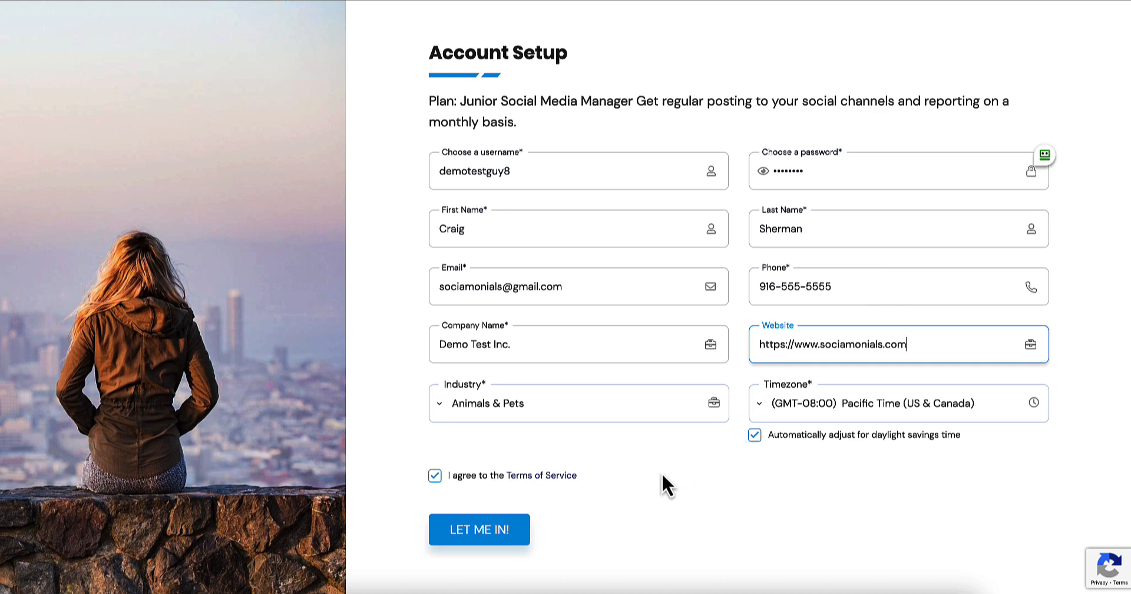
{"action": "left_click", "coordinate": [490, 531]}
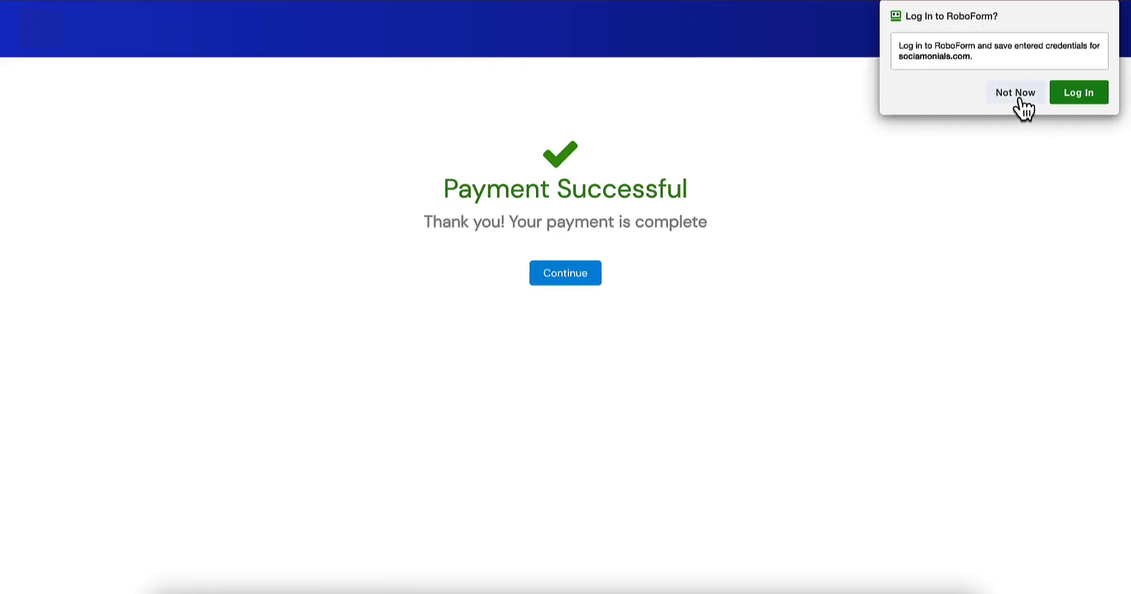
{"action": "left_click", "coordinate": [1018, 97]}
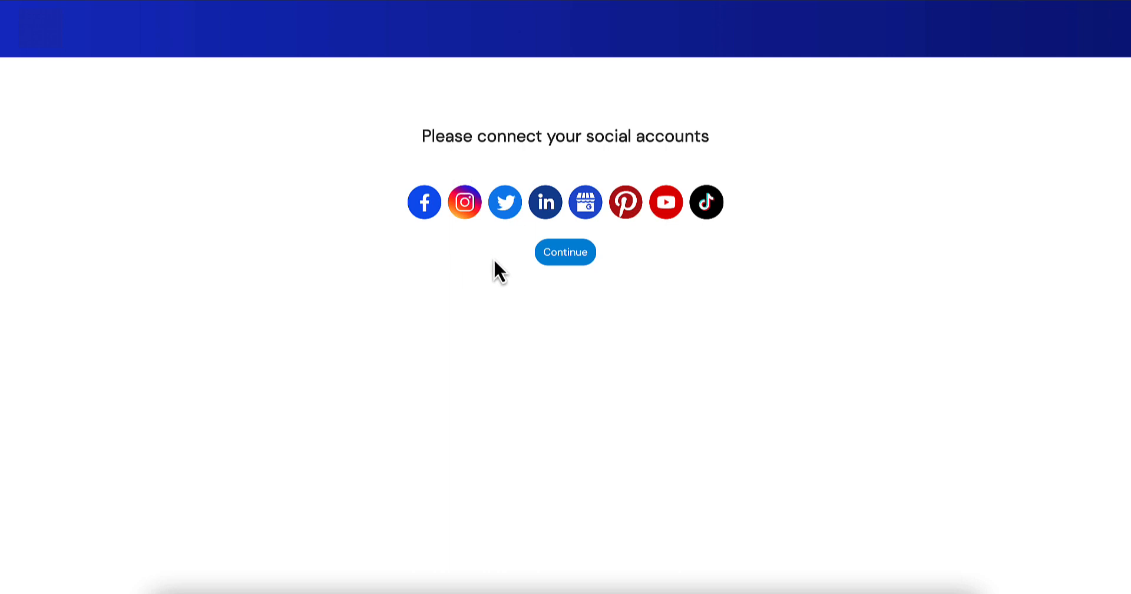
- Continue without connecting social accounts, and save the fetched S logo for social posts at a reduced size
{"action": "left_click", "coordinate": [566, 253]}
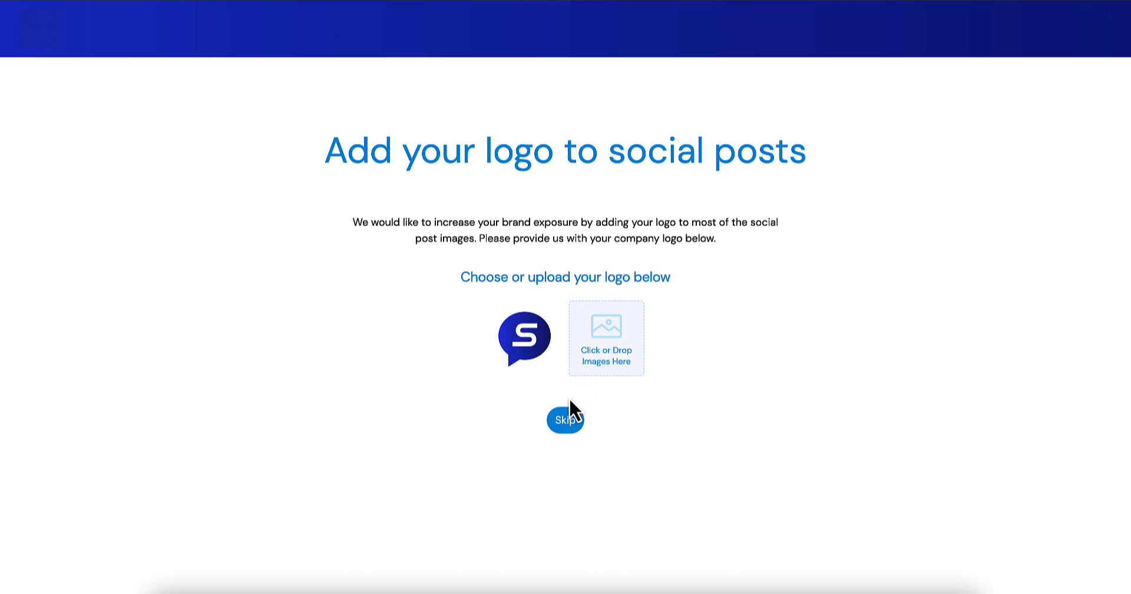
{"action": "left_click", "coordinate": [526, 336]}
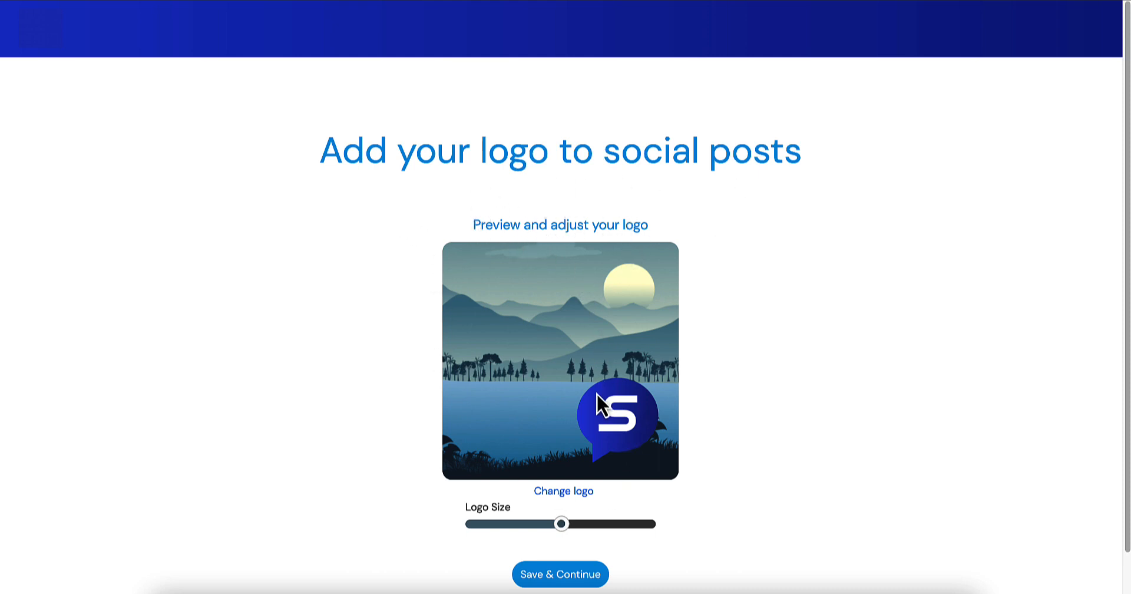
{"action": "scroll", "coordinate": [594, 402], "scroll_direction": "down", "scroll_amount": 1}
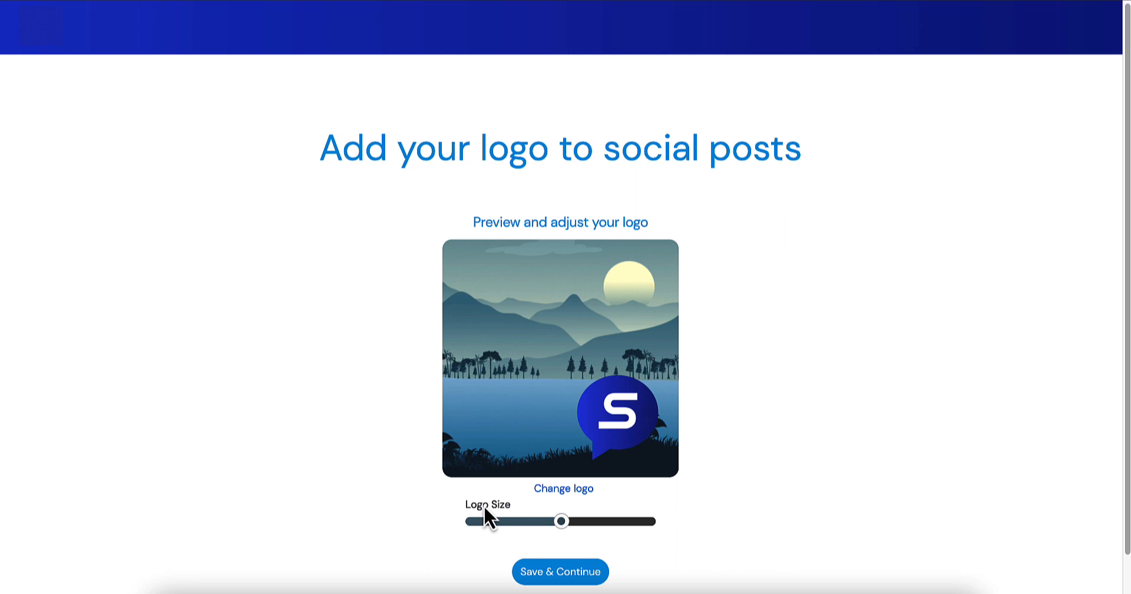
{"action": "left_click_drag", "start_coordinate": [561, 522], "coordinate": [506, 524]}
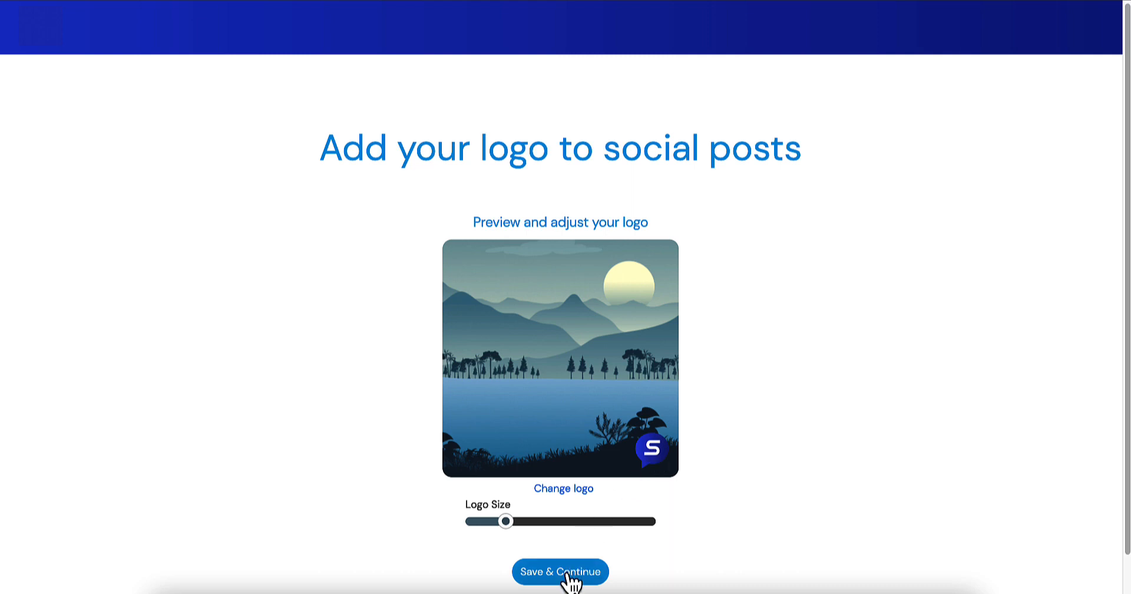
{"action": "scroll", "coordinate": [571, 580], "scroll_direction": "down", "scroll_amount": 1}
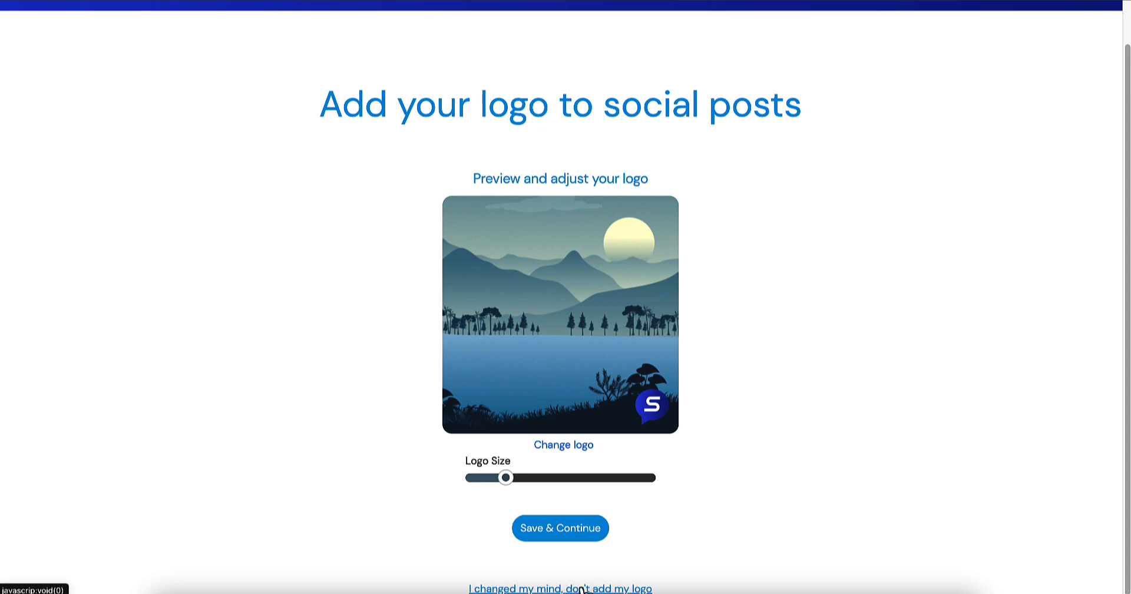
{"action": "left_click", "coordinate": [558, 529]}
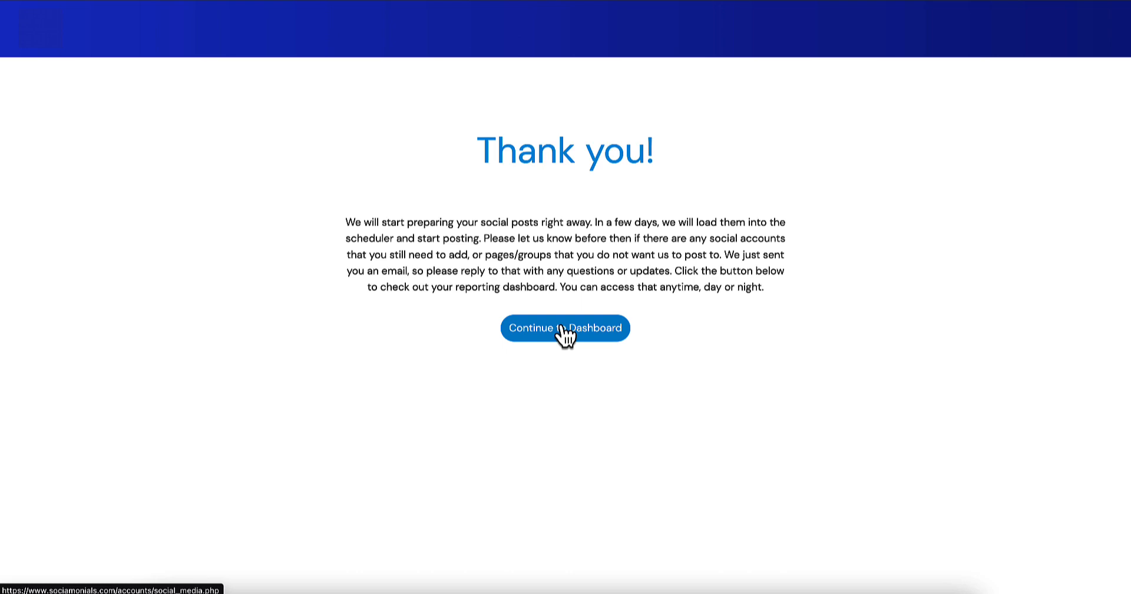
- Open the Junior Social Media Manager plan URL from the Agency CRM pricing plans in an incognito window
{"action": "left_click", "coordinate": [565, 334]}
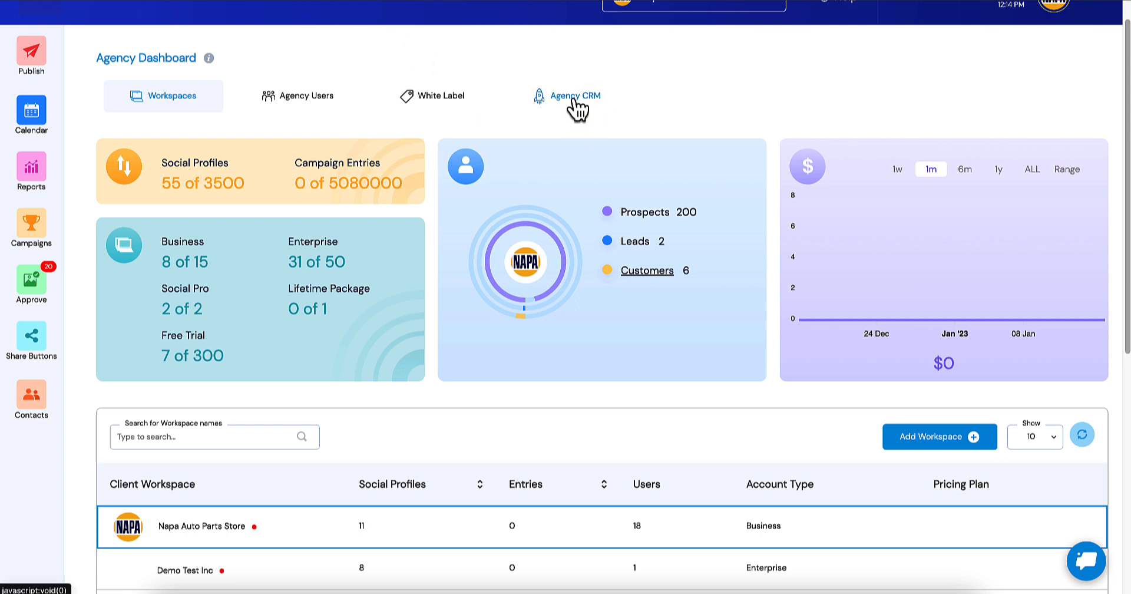
{"action": "left_click", "coordinate": [571, 97]}
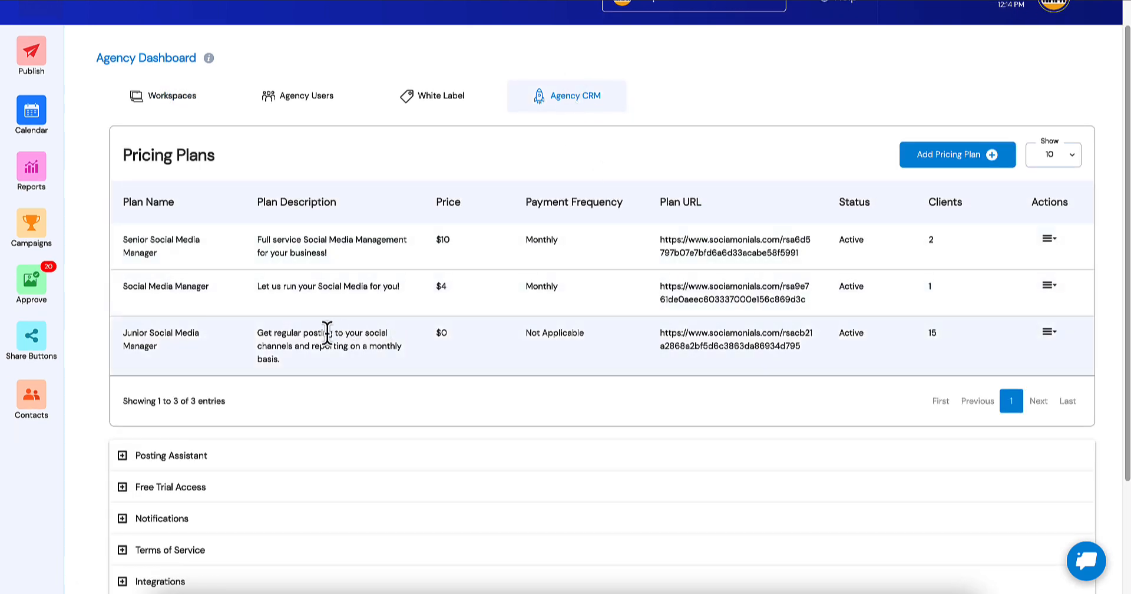
{"action": "triple_click", "coordinate": [690, 334]}
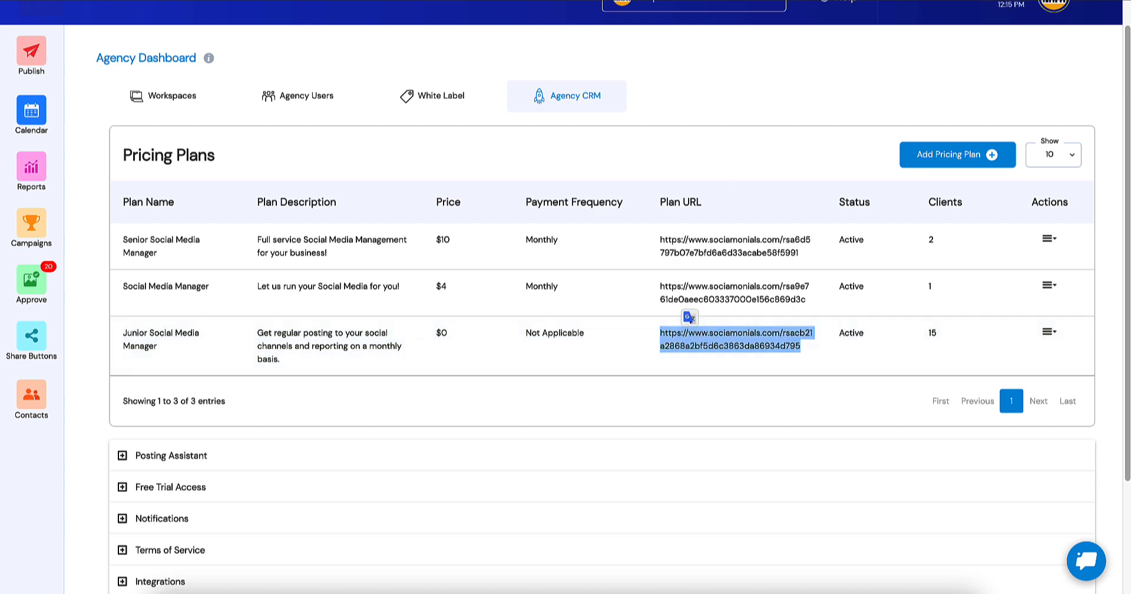
{"action": "key", "text": "ctrl+shift+n"}
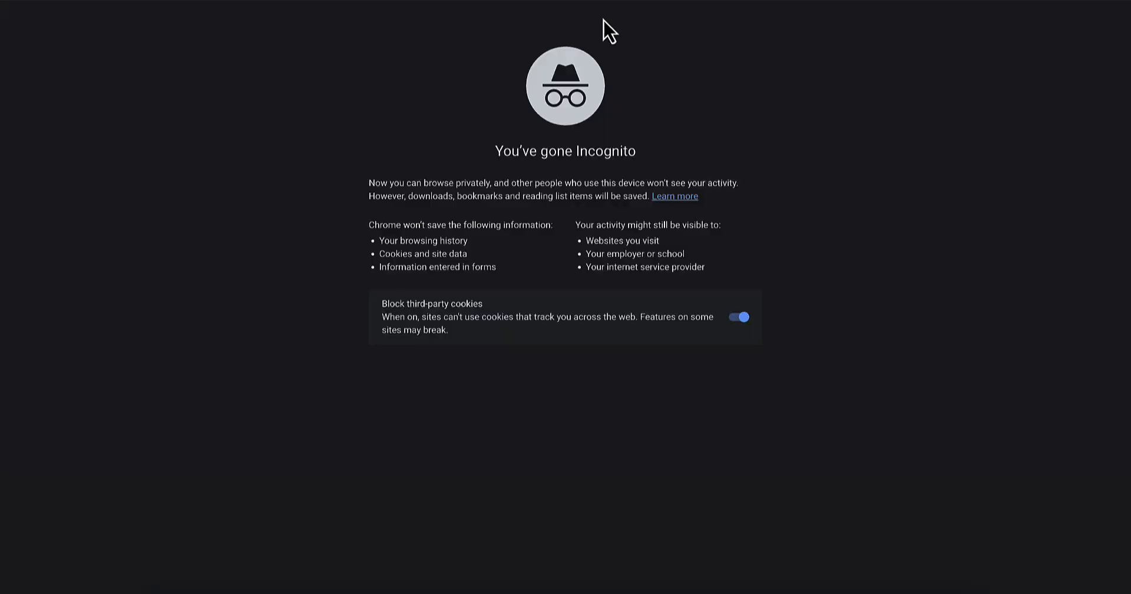
{"action": "key", "text": "Return"}
- Fill in the username asdfeeeee, an account password of at least 6 characters, and the first and last name
{"action": "left_click", "coordinate": [564, 165]}
{"action": "type", "text": "asdfeeee"}
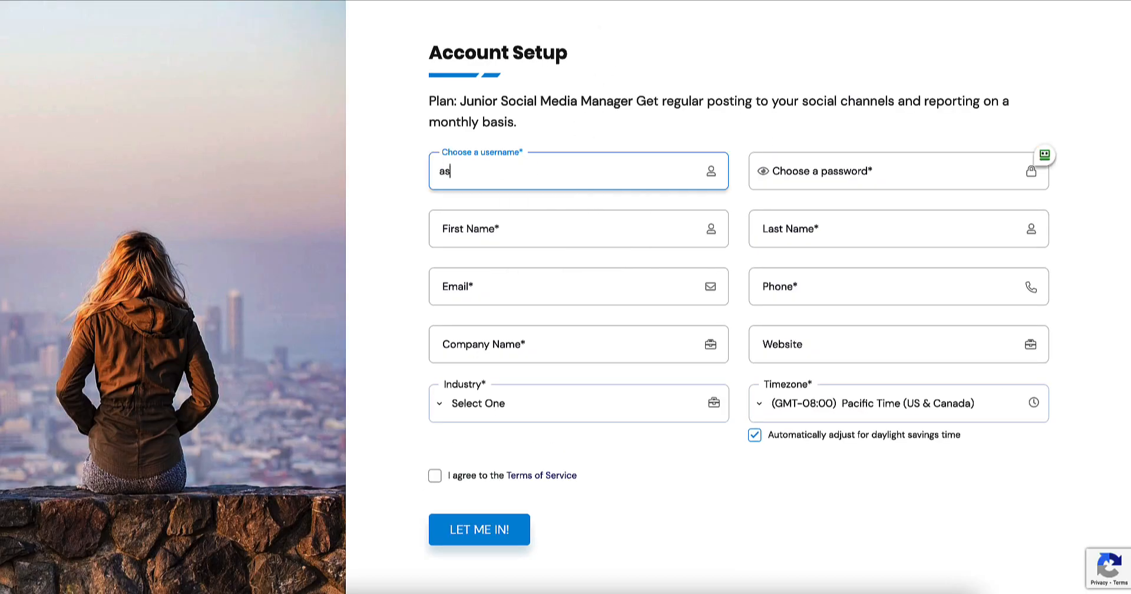
{"action": "left_click", "coordinate": [767, 174]}
{"action": "type", "text": "eeeee"}
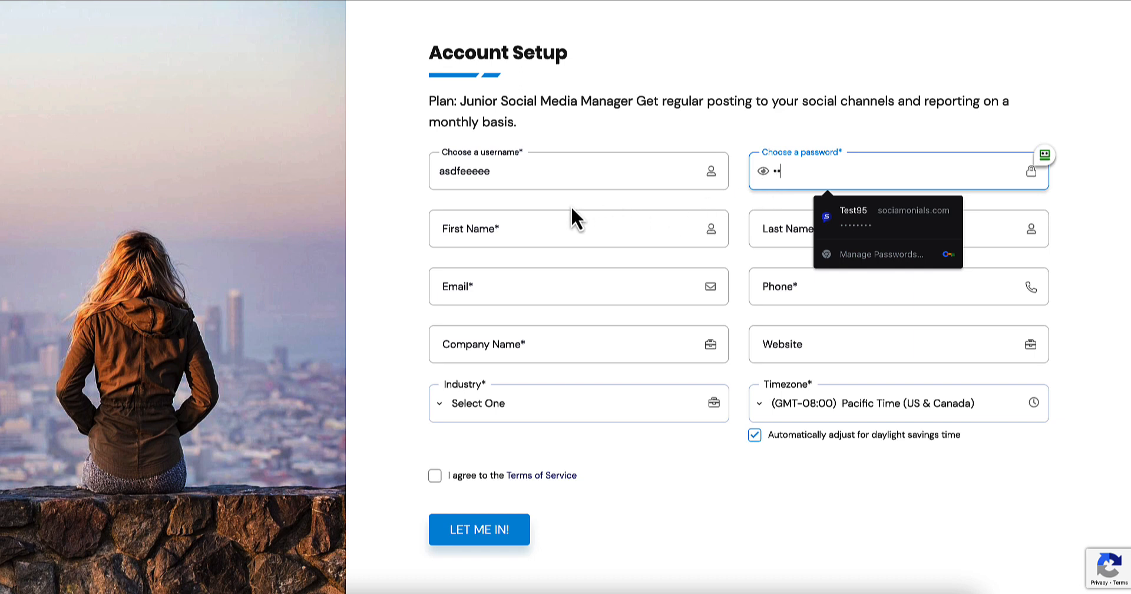
{"action": "left_click", "coordinate": [552, 227]}
{"action": "type", "text": "eee"}
{"action": "left_click", "coordinate": [835, 258]}
{"action": "type", "text": "eee"}
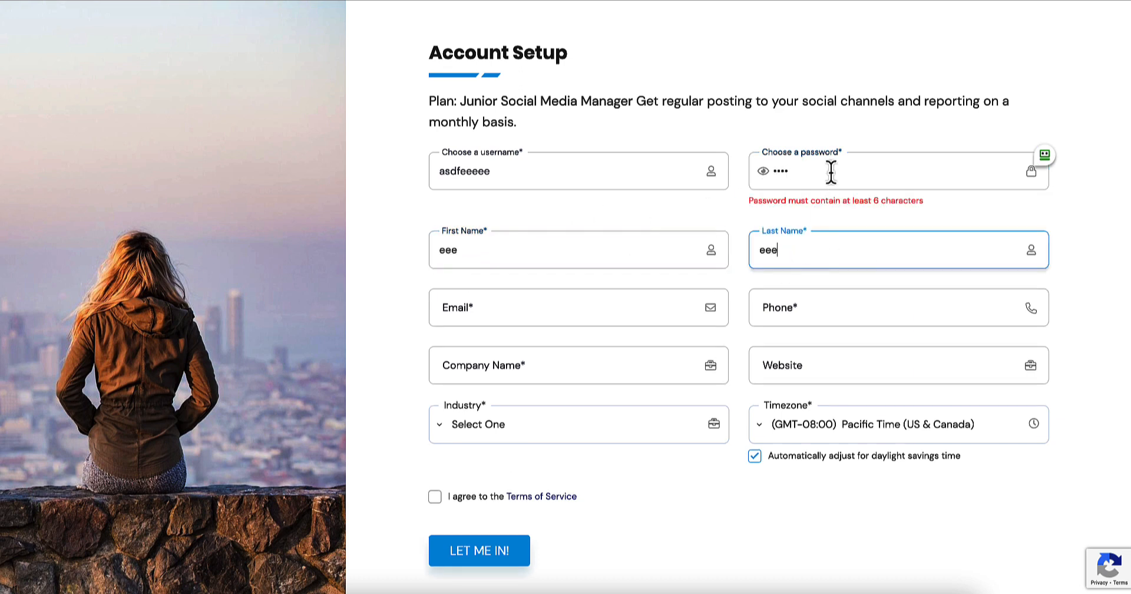
{"action": "left_click", "coordinate": [832, 172]}
{"action": "type", "text": "eeeee"}
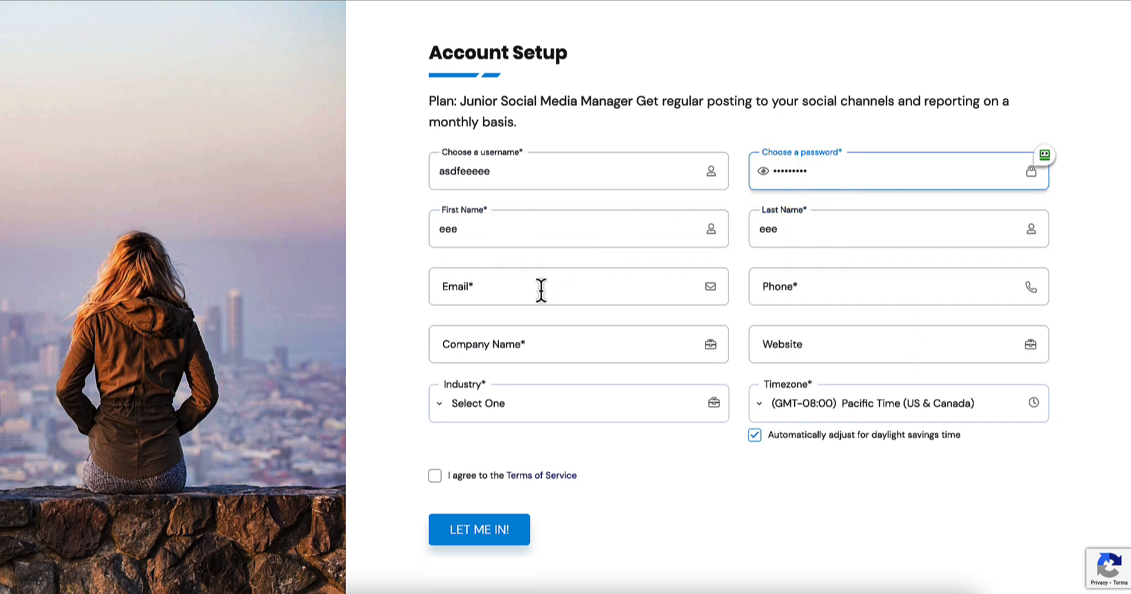
- Fill in the email and phone fields, and enter Bogus Company Inc as the company name
{"action": "left_click", "coordinate": [539, 288]}
{"action": "type", "text": "k@l.com"}
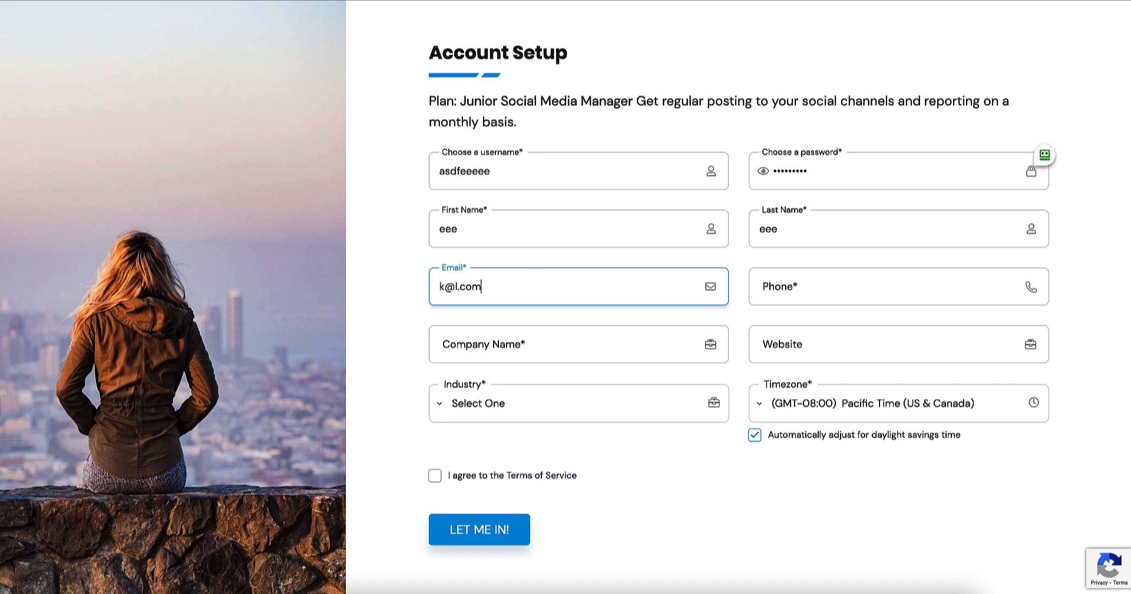
{"action": "key", "text": "Tab"}
{"action": "type", "text": "kljlkjk"}
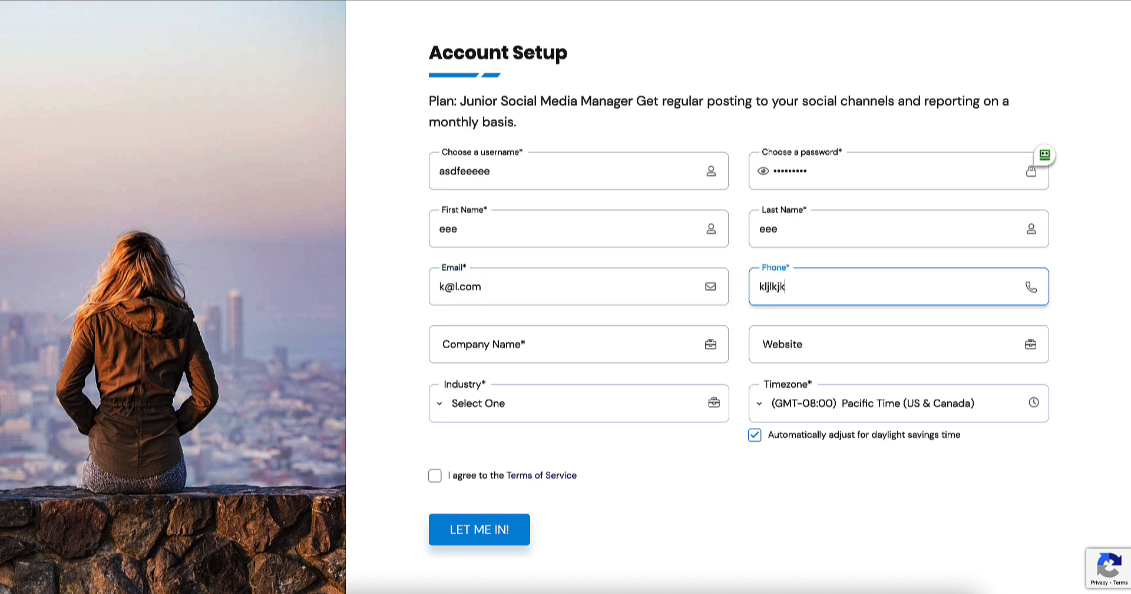
{"action": "key", "text": "Tab"}
{"action": "type", "text": "Bog"}
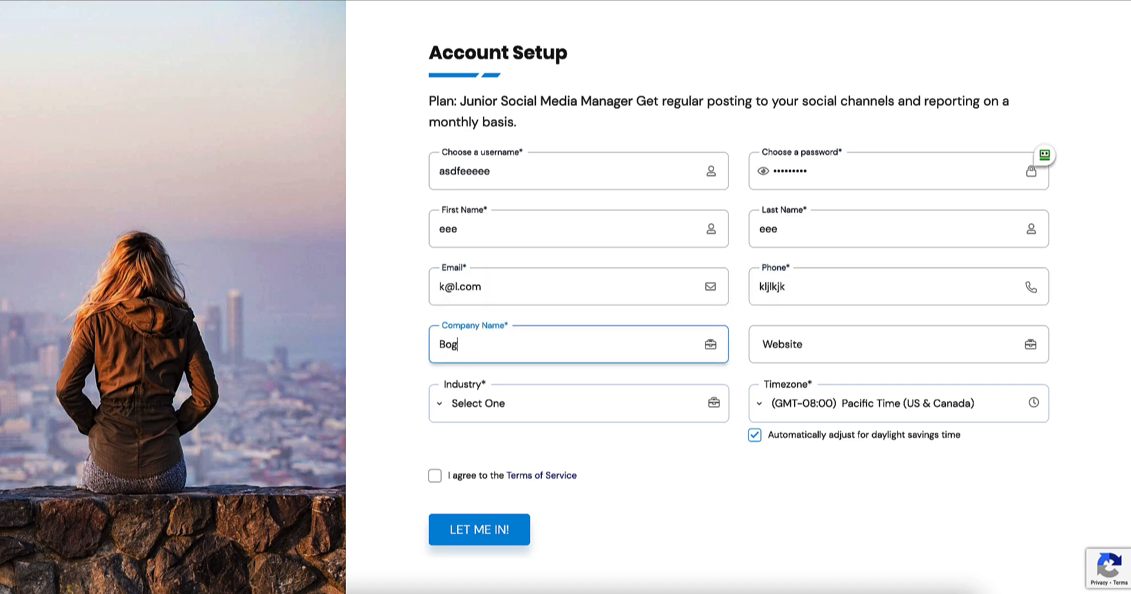
{"action": "type", "text": "us Company Inc"}
- Submit the sign-up with Animals & Pets as industry and the Terms of Service accepted, without saving the credentials in RoboForm
{"action": "key", "text": "Tab"}
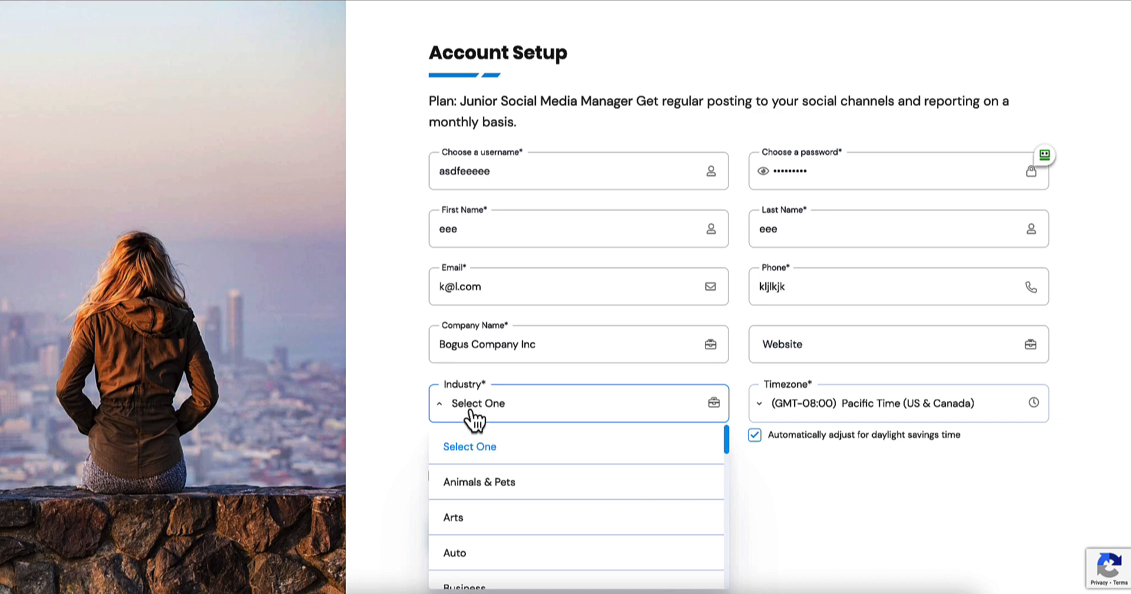
{"action": "left_click", "coordinate": [474, 482]}
{"action": "left_click", "coordinate": [435, 476]}
{"action": "left_click", "coordinate": [464, 532]}
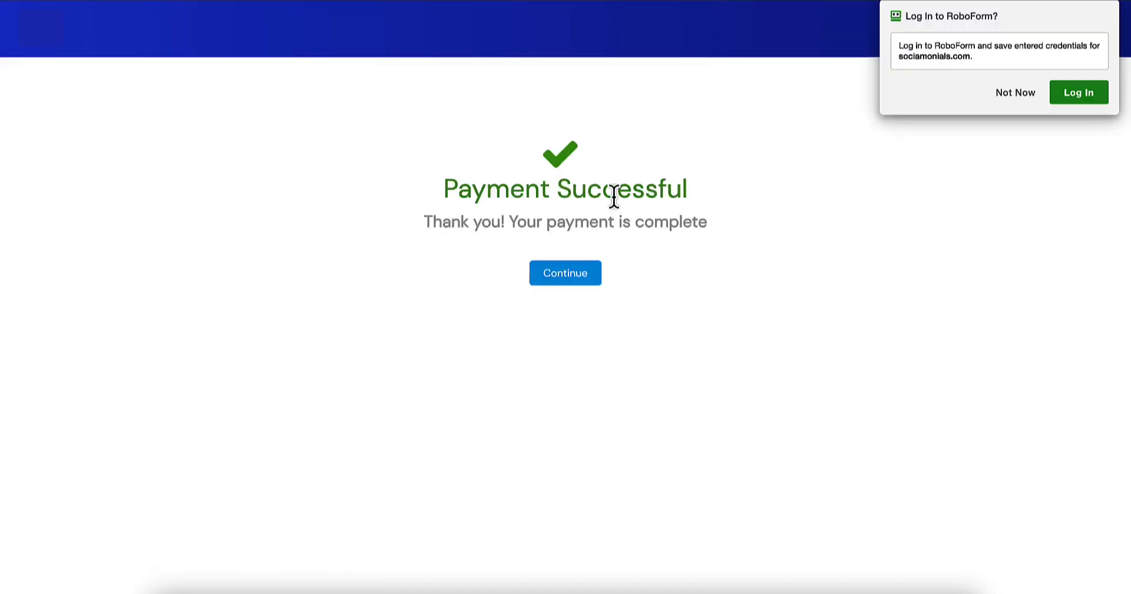
{"action": "left_click", "coordinate": [1039, 100]}
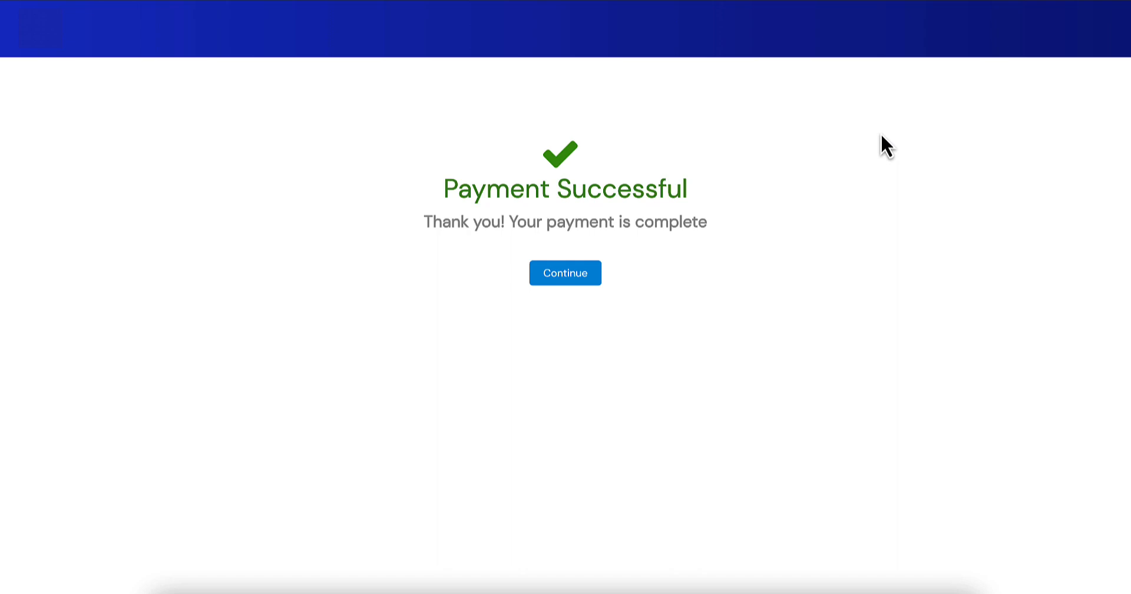
{"action": "left_click", "coordinate": [559, 273]}
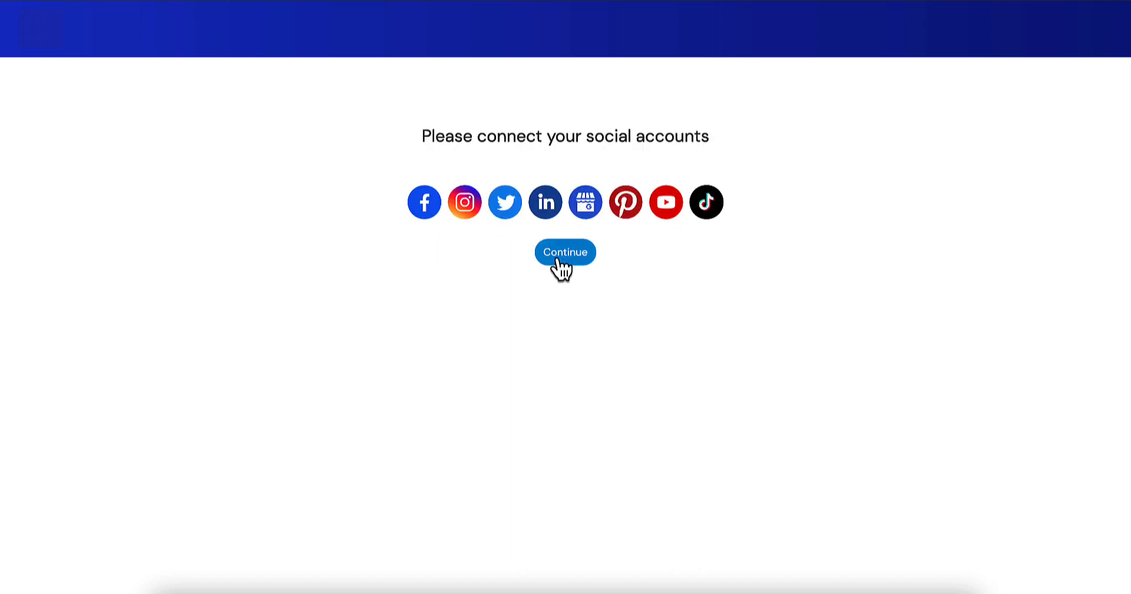
{"action": "left_click", "coordinate": [563, 254]}
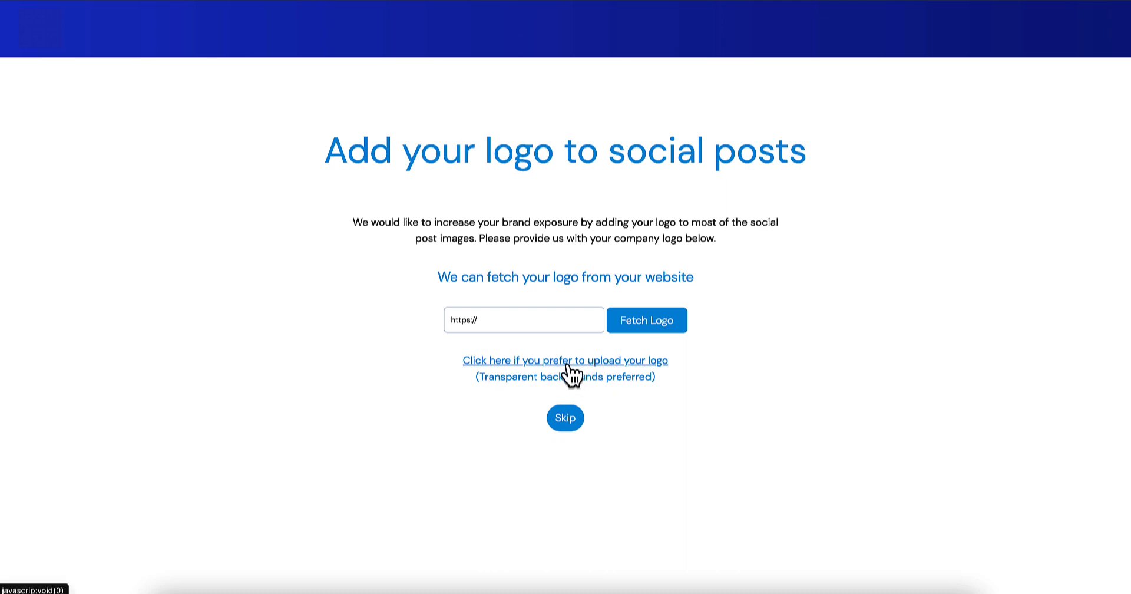
{"action": "left_click", "coordinate": [541, 320]}
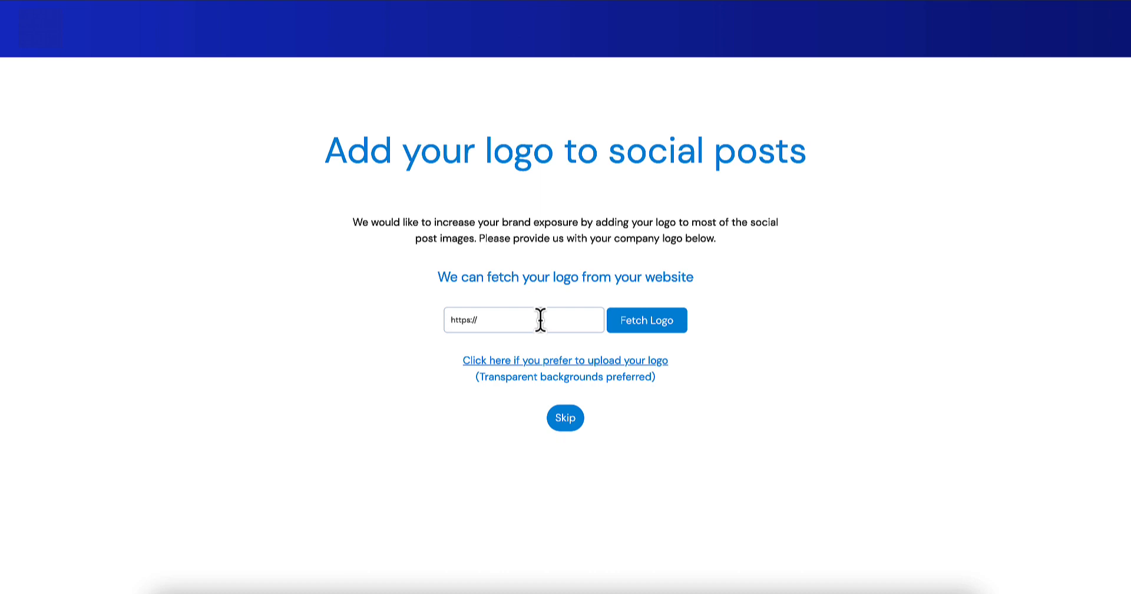
{"action": "type", "text": "https://www.sociamonials.com"}
{"action": "left_click", "coordinate": [642, 322]}
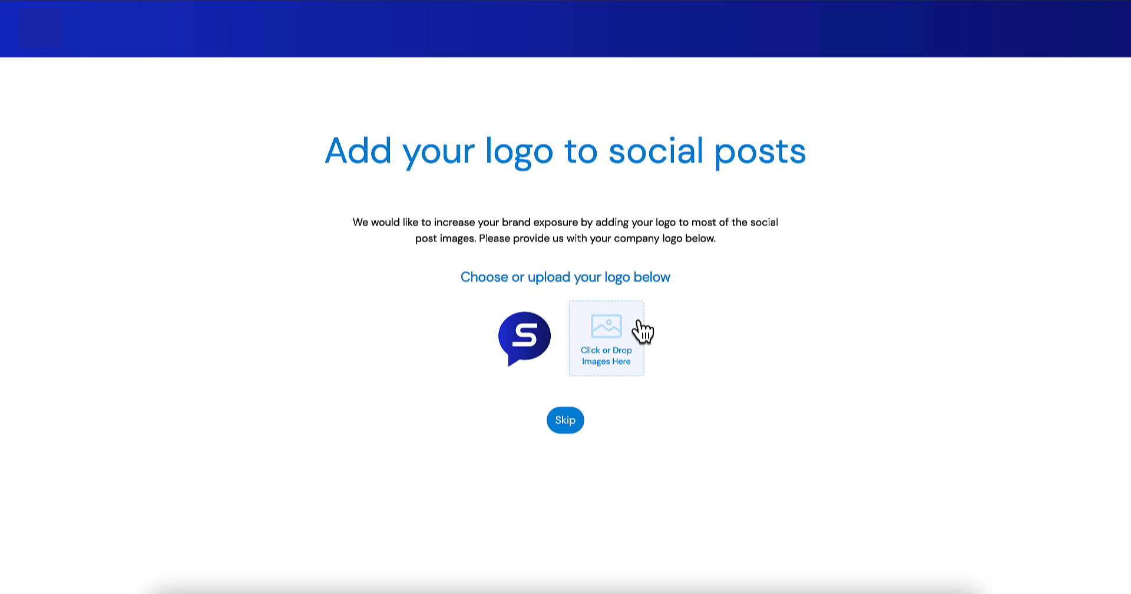
{"action": "left_click", "coordinate": [525, 333]}
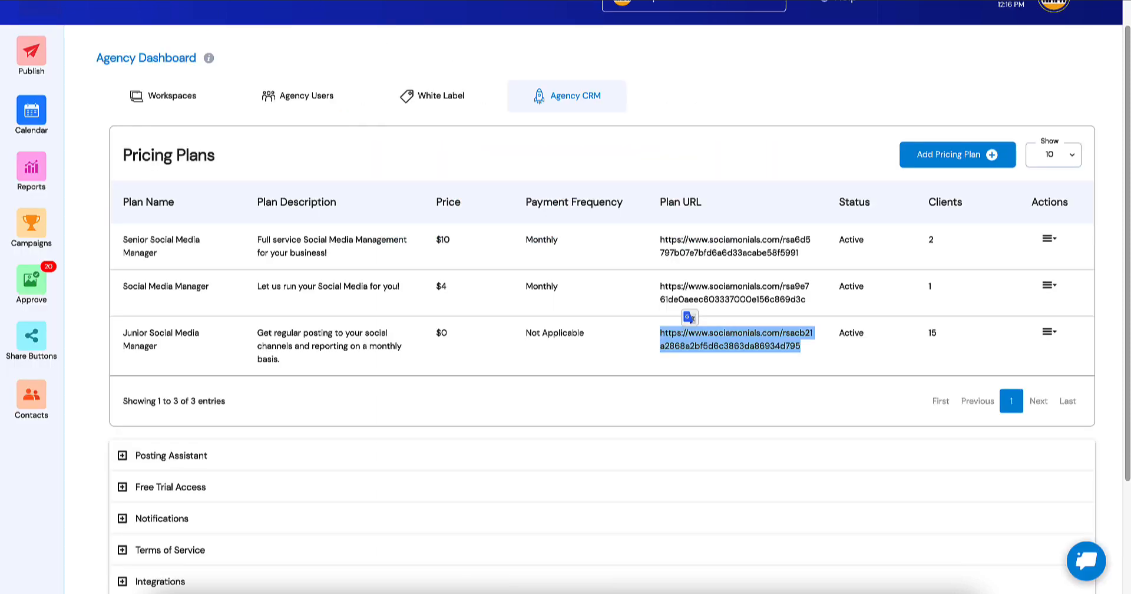
- Open the Workspace Preferences of the Napa Auto Parts Store account
{"action": "left_click", "coordinate": [341, 45]}
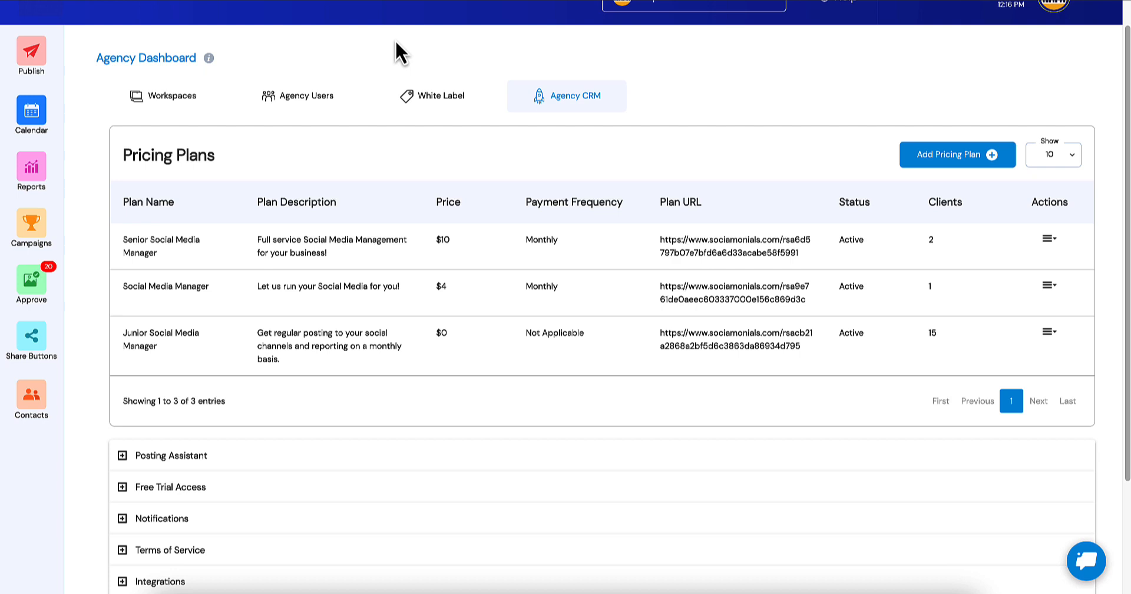
{"action": "scroll", "coordinate": [394, 40], "scroll_direction": "up", "scroll_amount": 1}
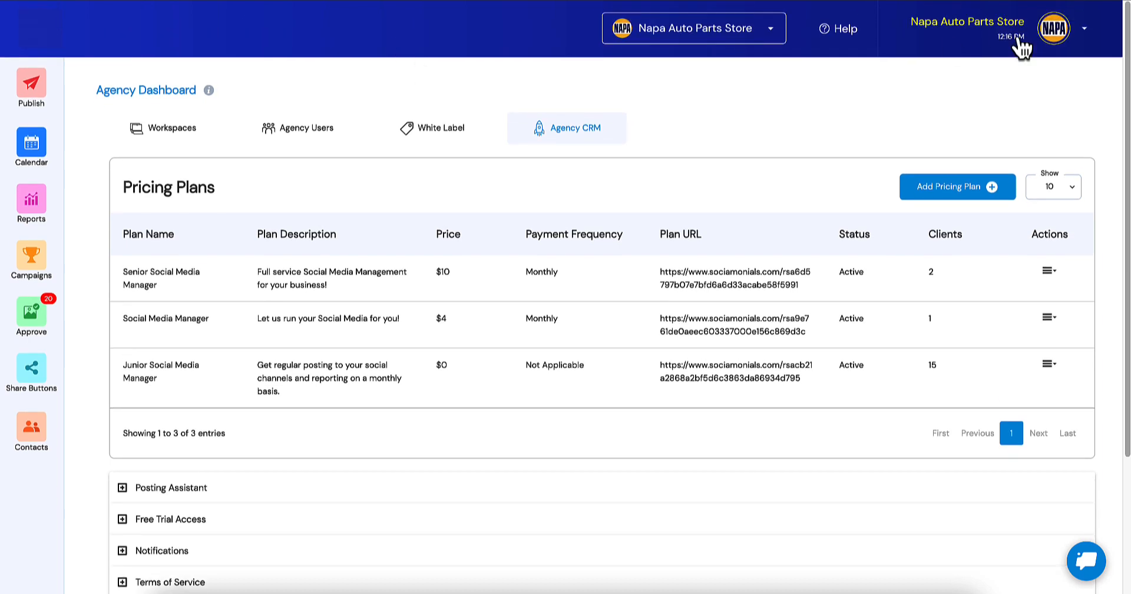
{"action": "left_click", "coordinate": [1052, 31]}
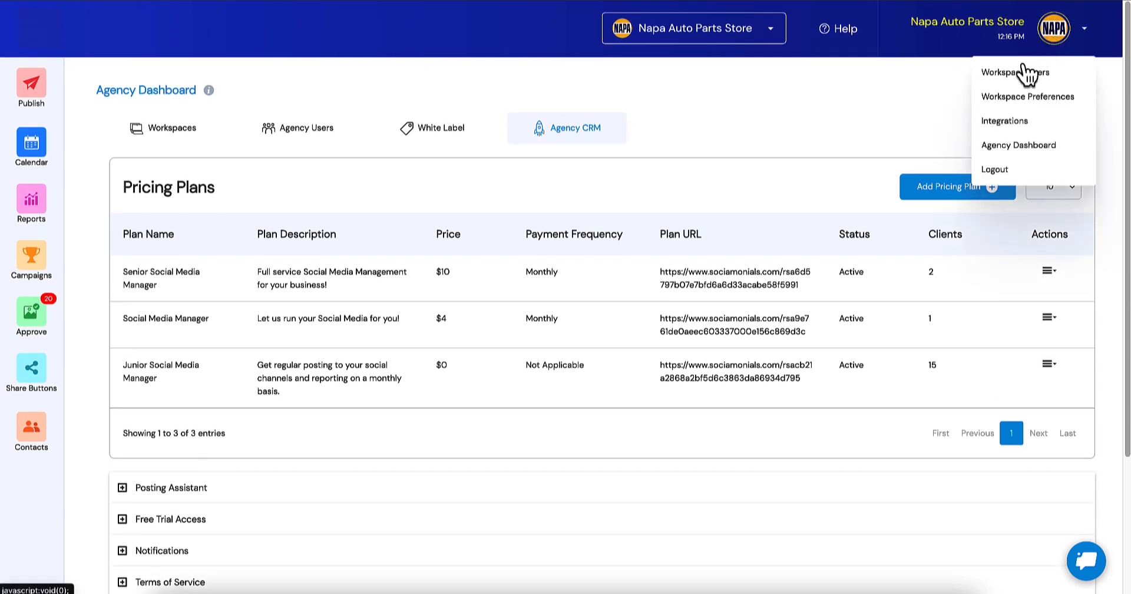
{"action": "left_click", "coordinate": [1018, 103]}
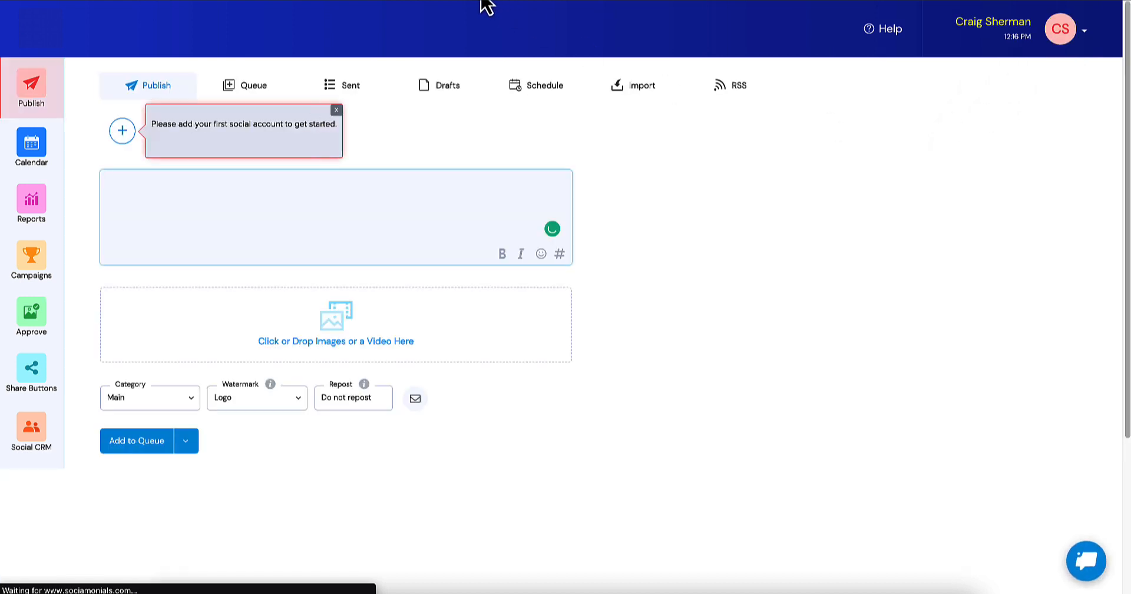
- Open the User Preferences of the newly registered client account
{"action": "left_click", "coordinate": [1057, 31]}
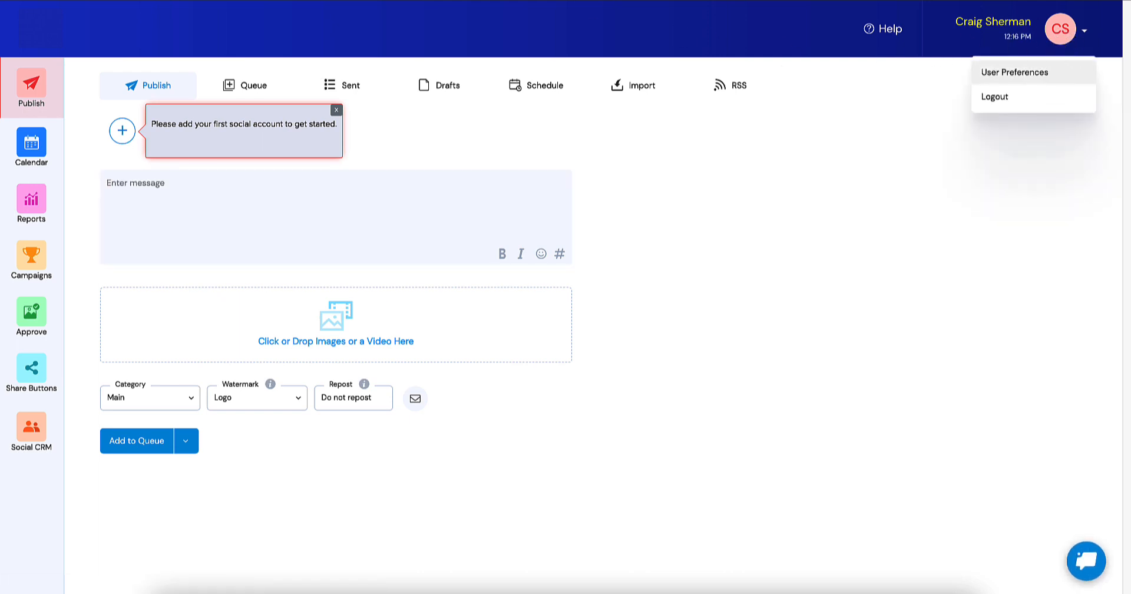
{"action": "left_click", "coordinate": [1015, 72]}
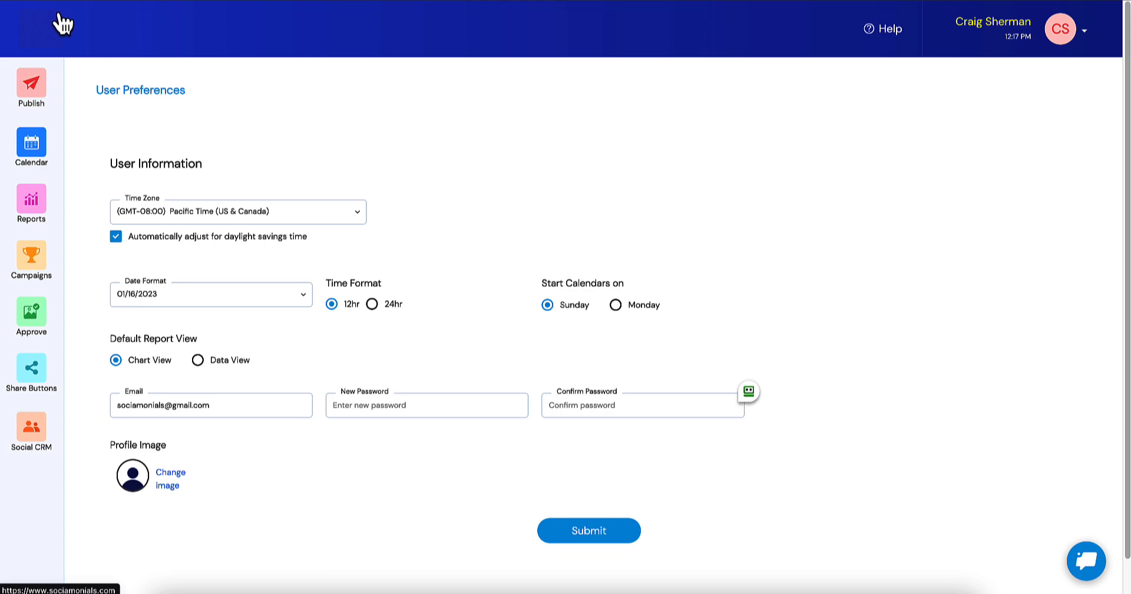
- Log out of the client account and sign in to the Napa Auto Parts Store agency account without saving the credentials in RoboForm
{"action": "left_click", "coordinate": [1061, 29]}
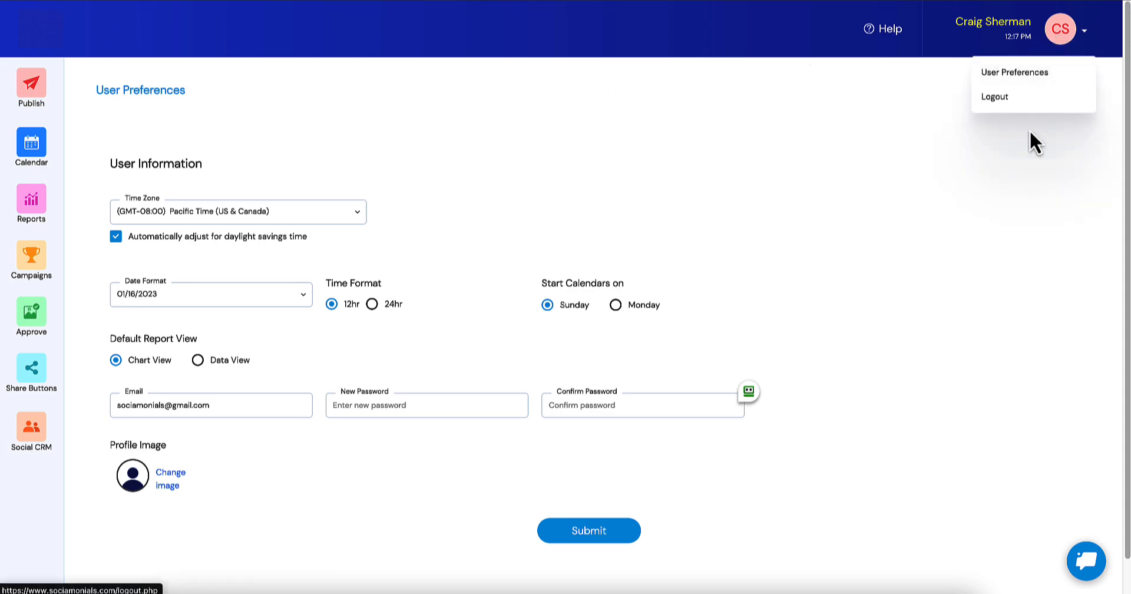
{"action": "left_click", "coordinate": [1014, 97]}
{"action": "left_click", "coordinate": [919, 52]}
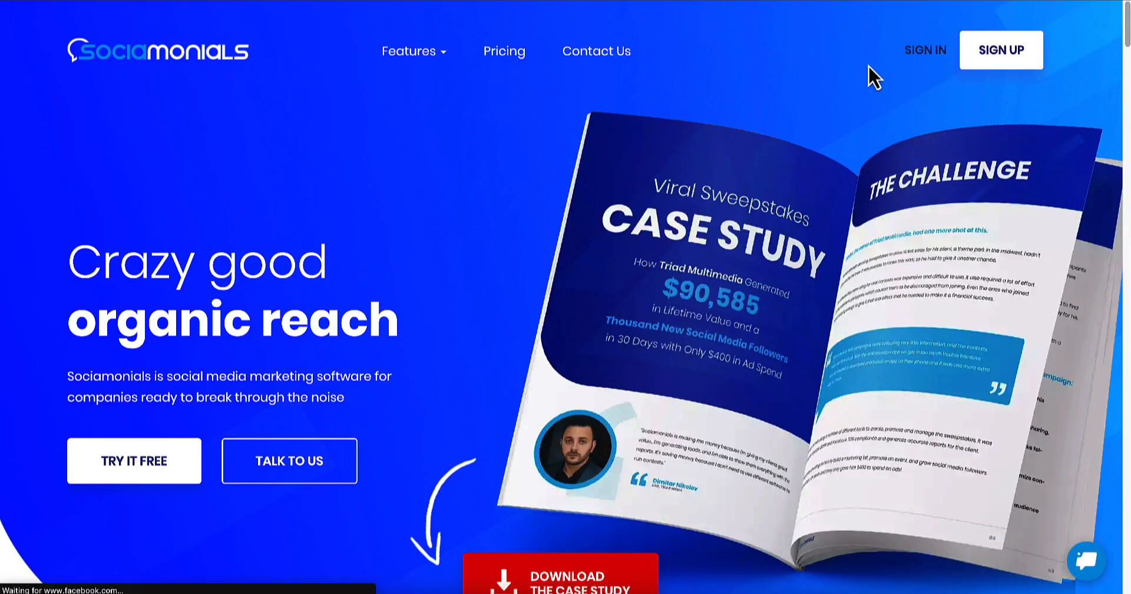
{"action": "left_click", "coordinate": [733, 219]}
{"action": "left_click", "coordinate": [725, 277]}
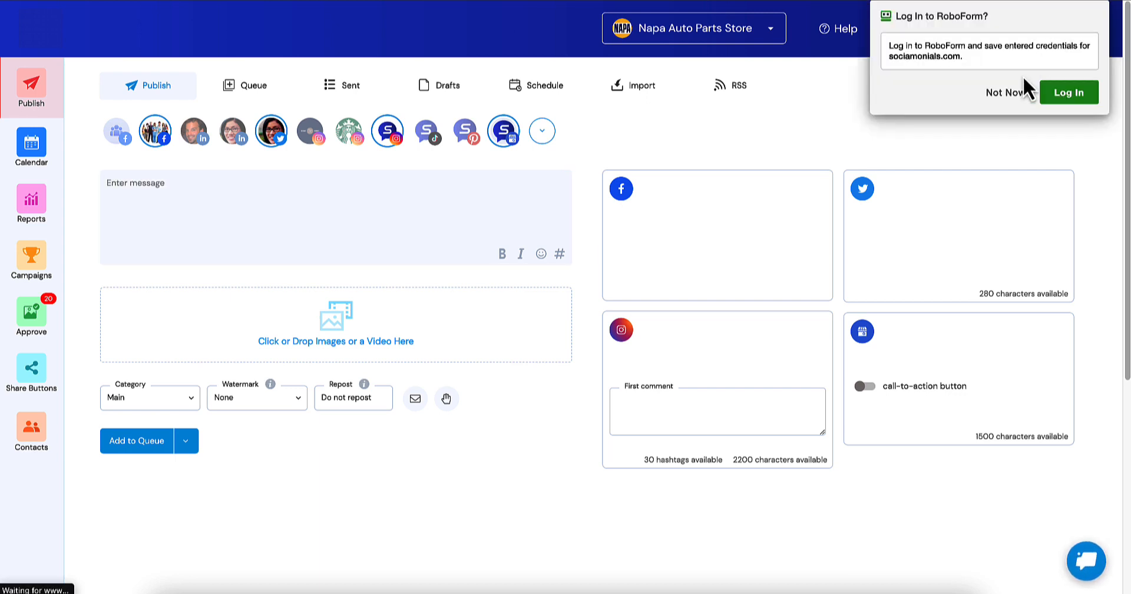
{"action": "left_click", "coordinate": [1005, 93]}
- Open the Workspace Preferences of the Napa Auto Parts Store account and expand the Company Settings section
{"action": "left_click", "coordinate": [1067, 31]}
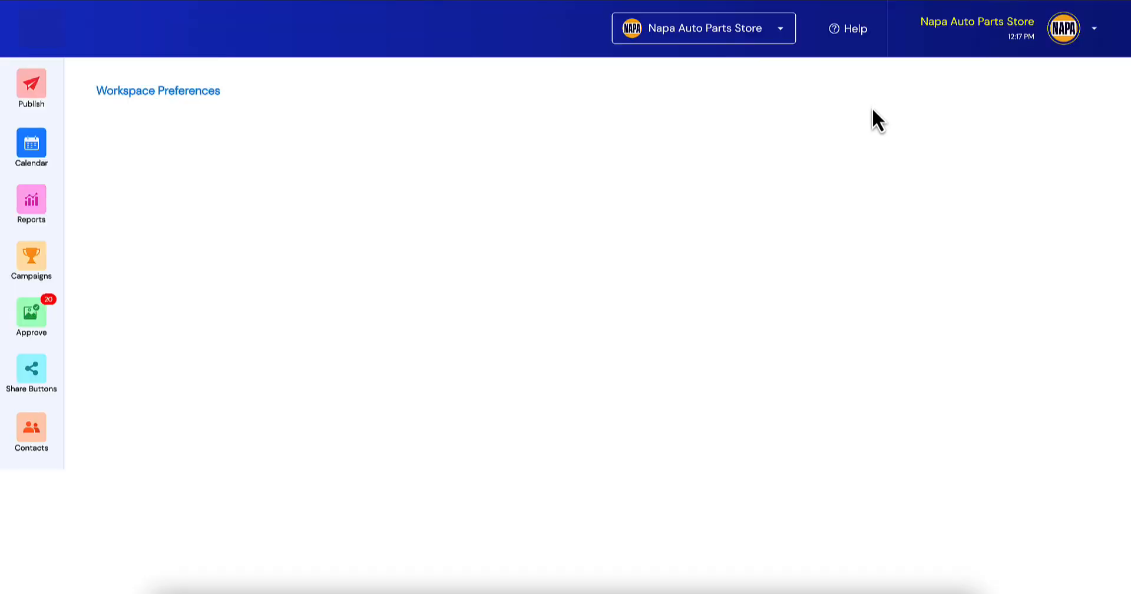
{"action": "scroll", "coordinate": [324, 159], "scroll_direction": "down", "scroll_amount": 8}
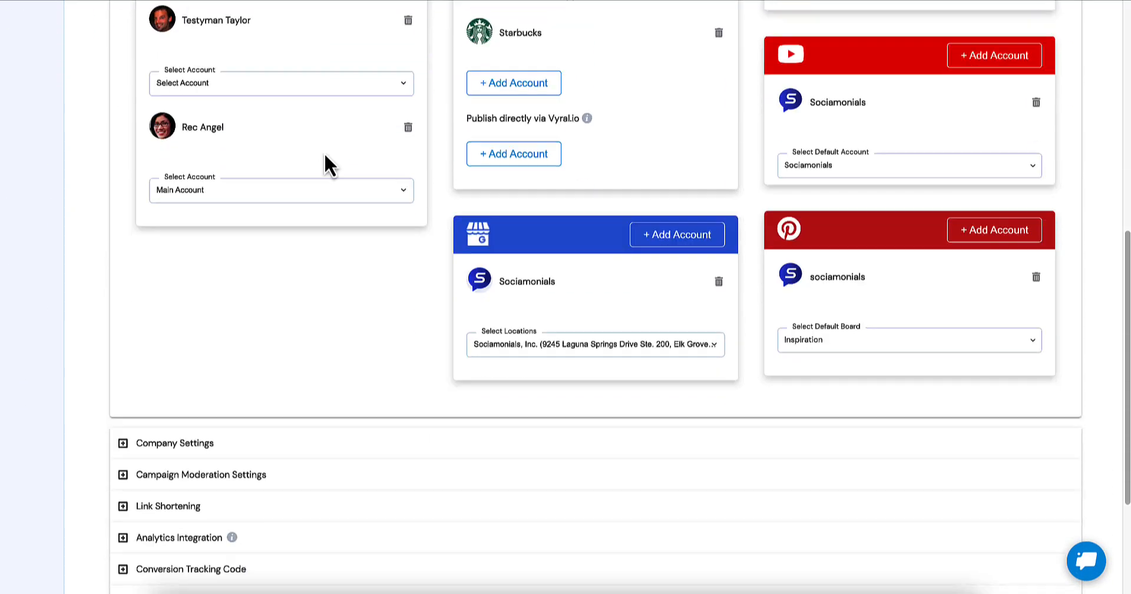
{"action": "scroll", "coordinate": [312, 165], "scroll_direction": "down", "scroll_amount": 3}
{"action": "scroll", "coordinate": [189, 260], "scroll_direction": "down", "scroll_amount": 5}
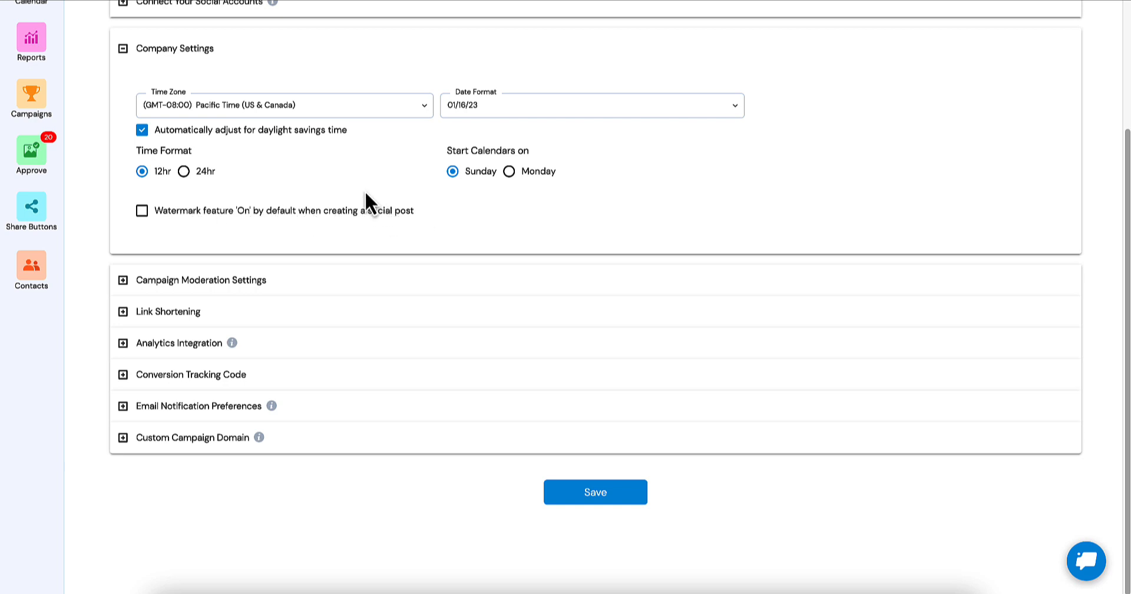
- Enable the option that turns the watermark feature on by default for social posts, and disable it again
{"action": "left_click", "coordinate": [142, 211]}
{"action": "left_click", "coordinate": [142, 211]}
{"action": "scroll", "coordinate": [147, 224], "scroll_direction": "up", "scroll_amount": 3}
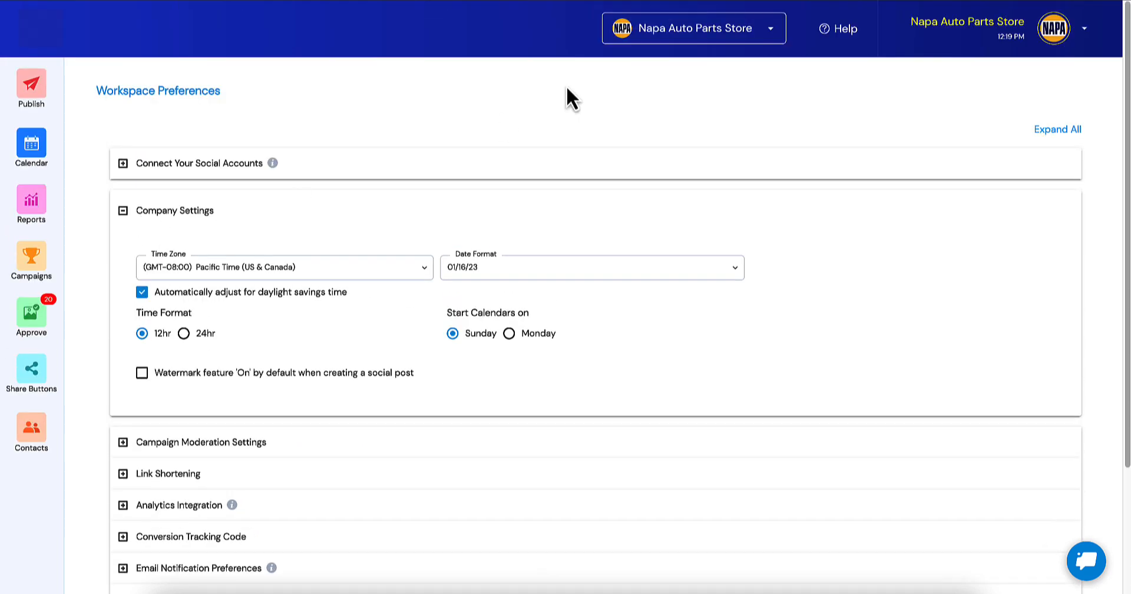
- Open the Agency CRM section of the Agency Dashboard and bring up its Pricing Plans list
{"action": "left_click", "coordinate": [583, 29]}
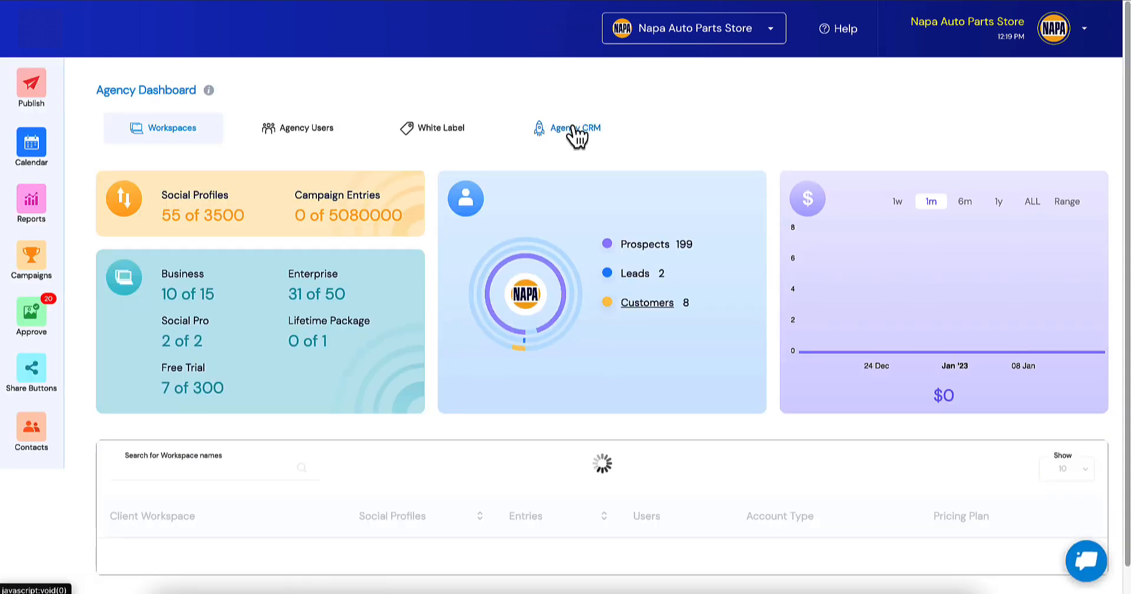
{"action": "left_click", "coordinate": [575, 127]}
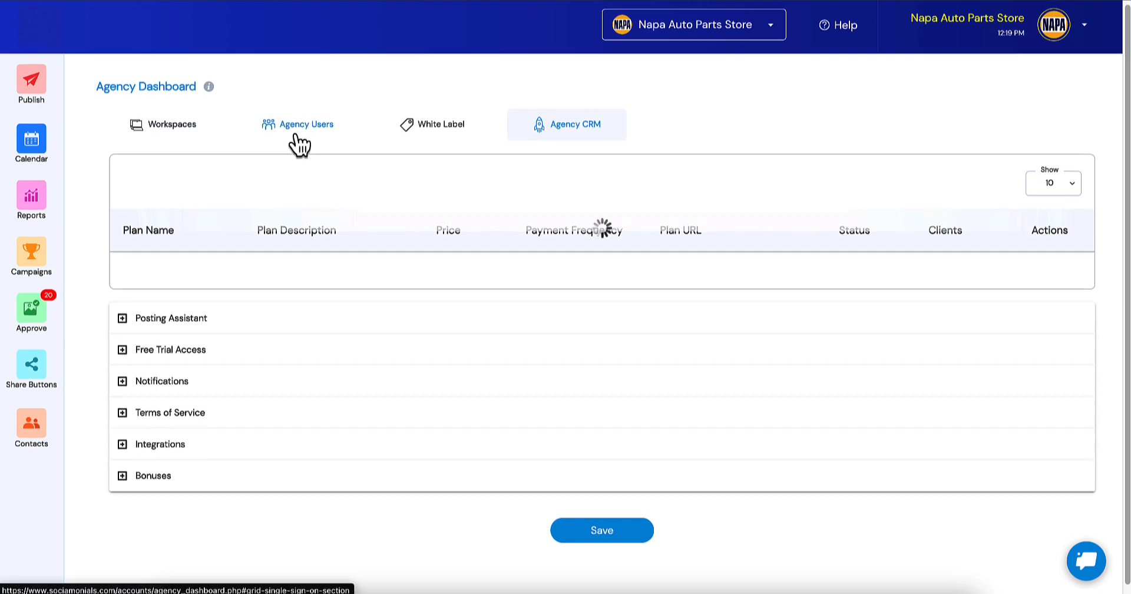
{"action": "scroll", "coordinate": [300, 135], "scroll_direction": "down", "scroll_amount": 1}
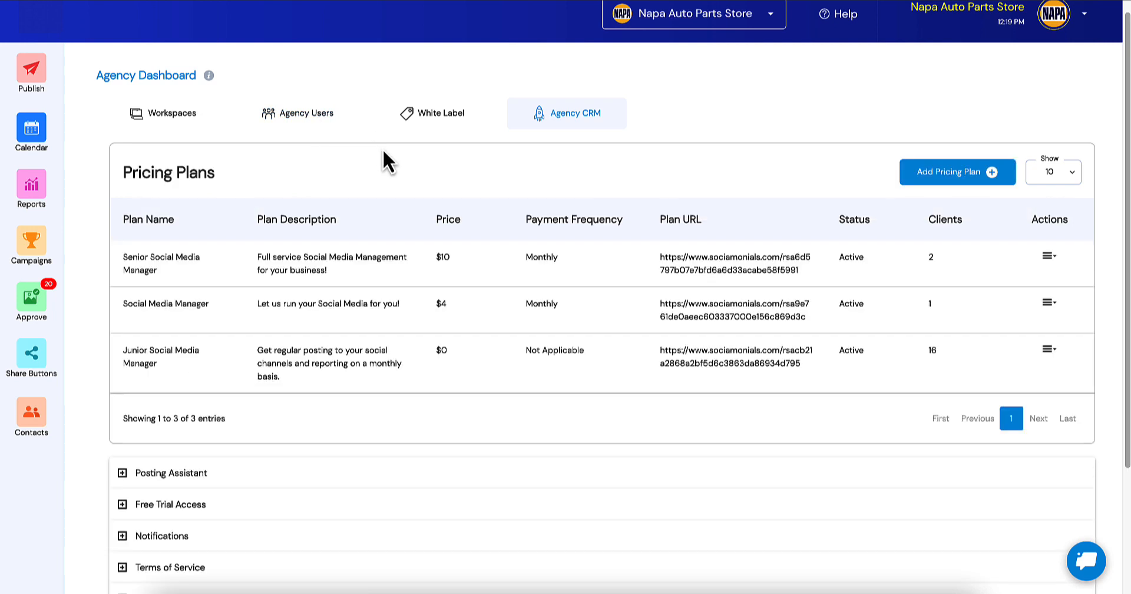
{"action": "scroll", "coordinate": [552, 177], "scroll_direction": "down", "scroll_amount": 1}
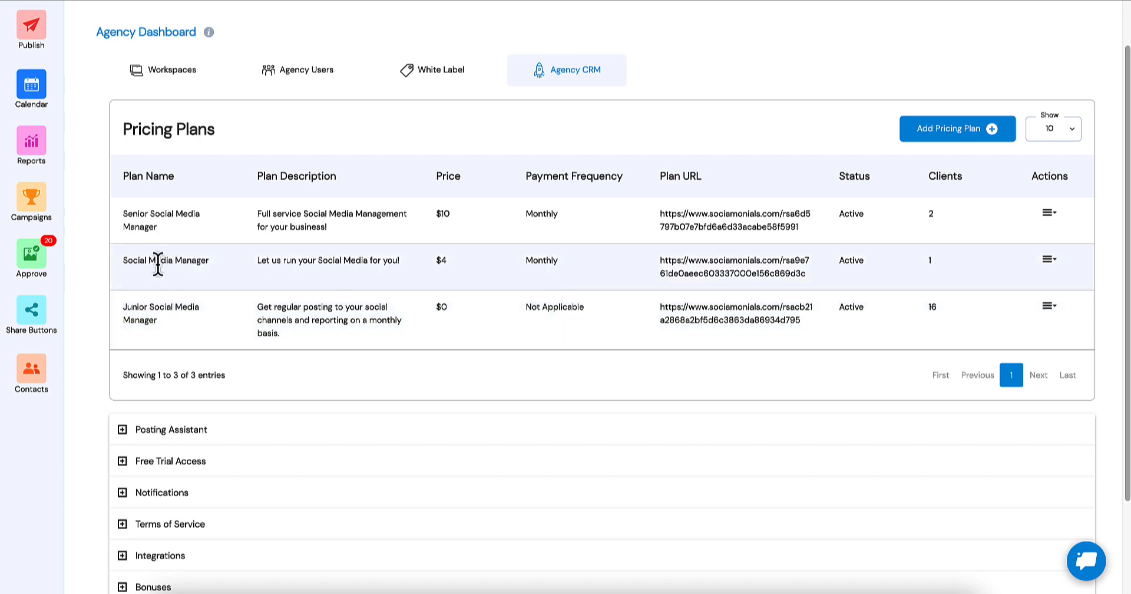
- Open the Social Media Manager pricing plan for editing and place the cursor in its watermark logo Upload Instructions
{"action": "left_click", "coordinate": [1048, 262]}
{"action": "left_click", "coordinate": [997, 190]}
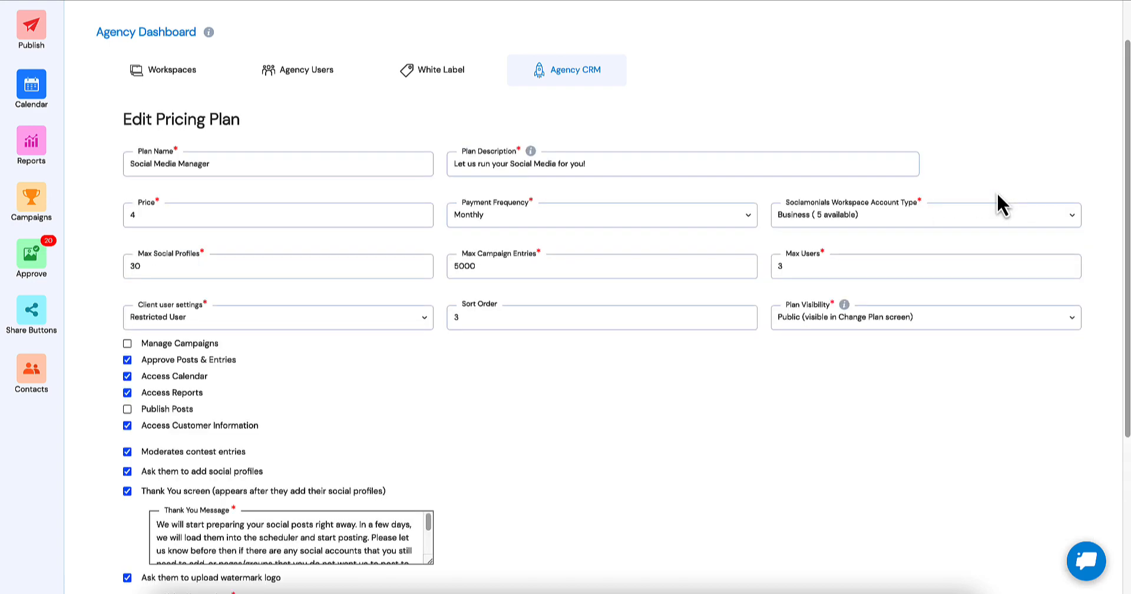
{"action": "scroll", "coordinate": [571, 321], "scroll_direction": "down", "scroll_amount": 4}
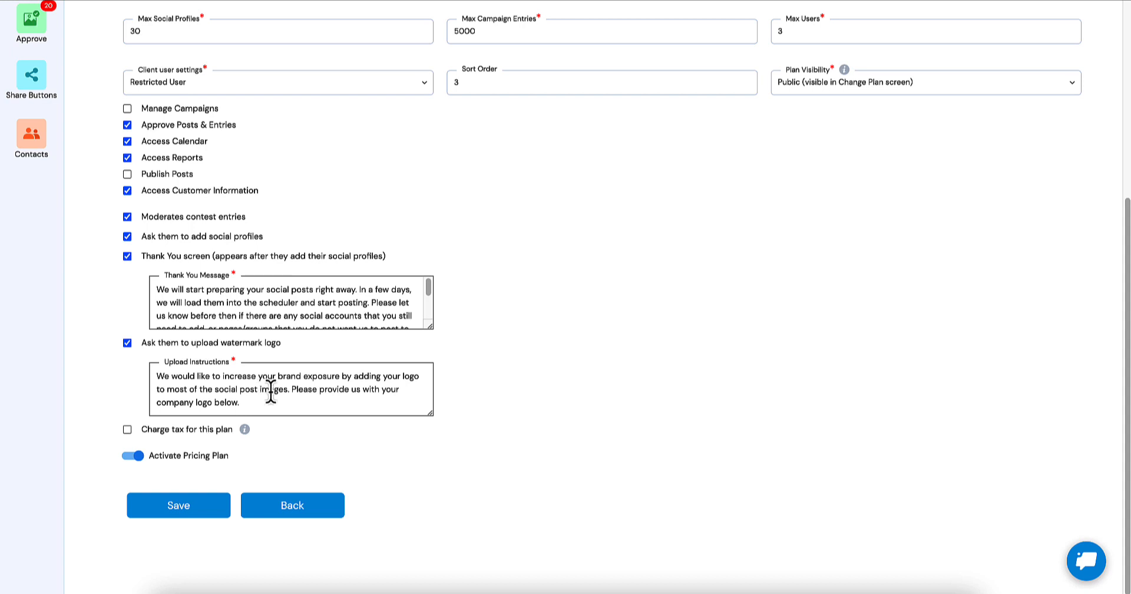
{"action": "left_click", "coordinate": [244, 405]}
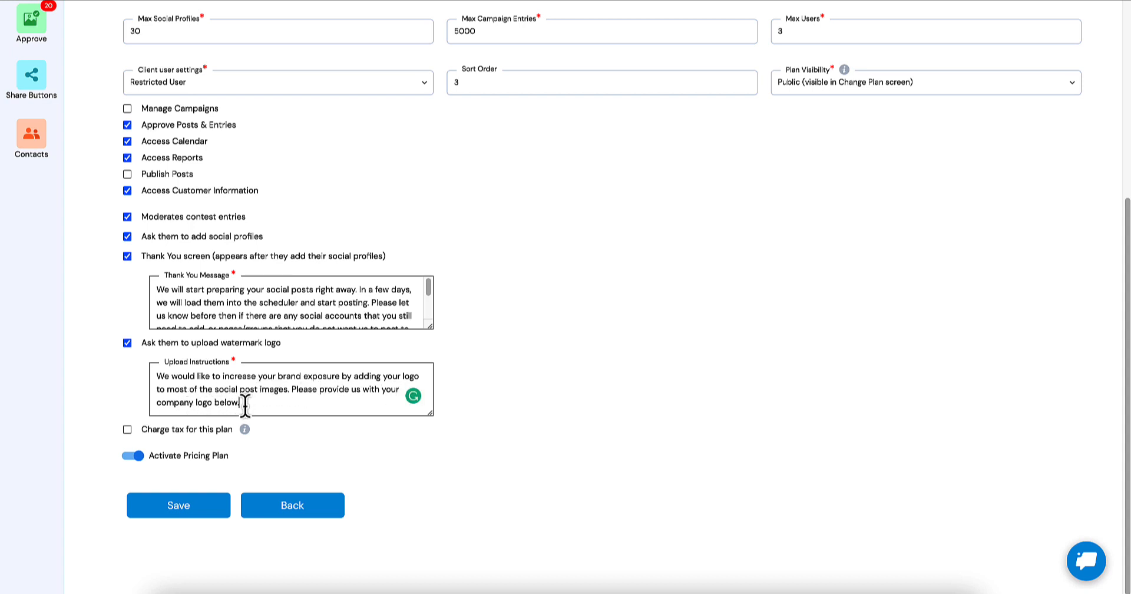